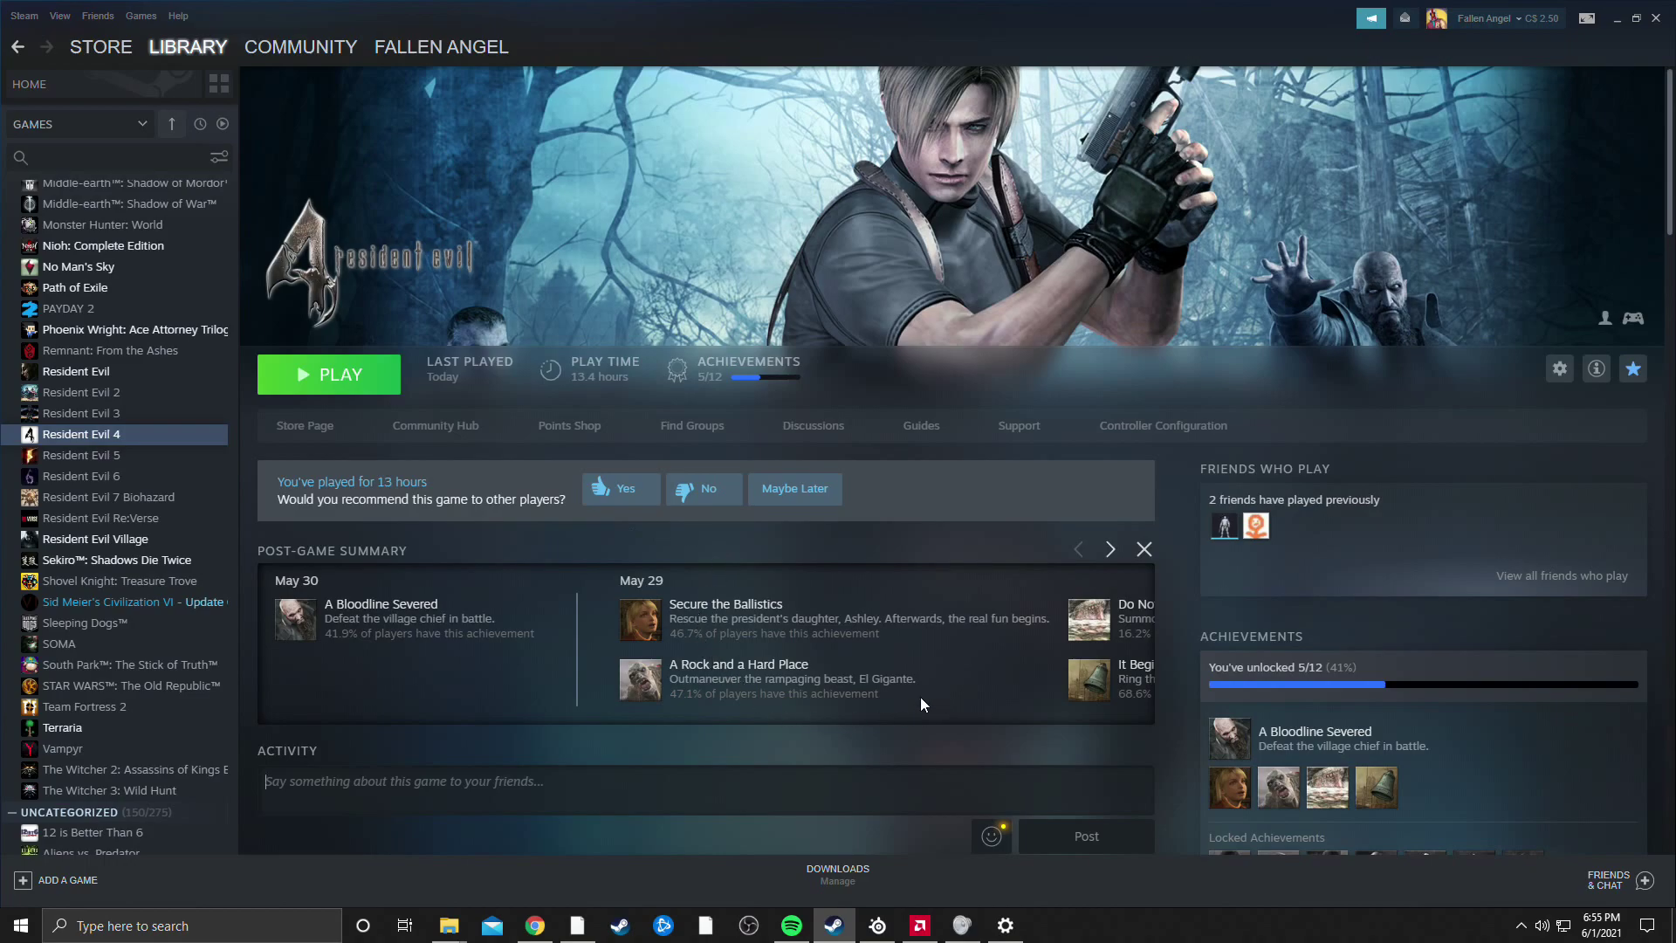
left_click(1004, 926)
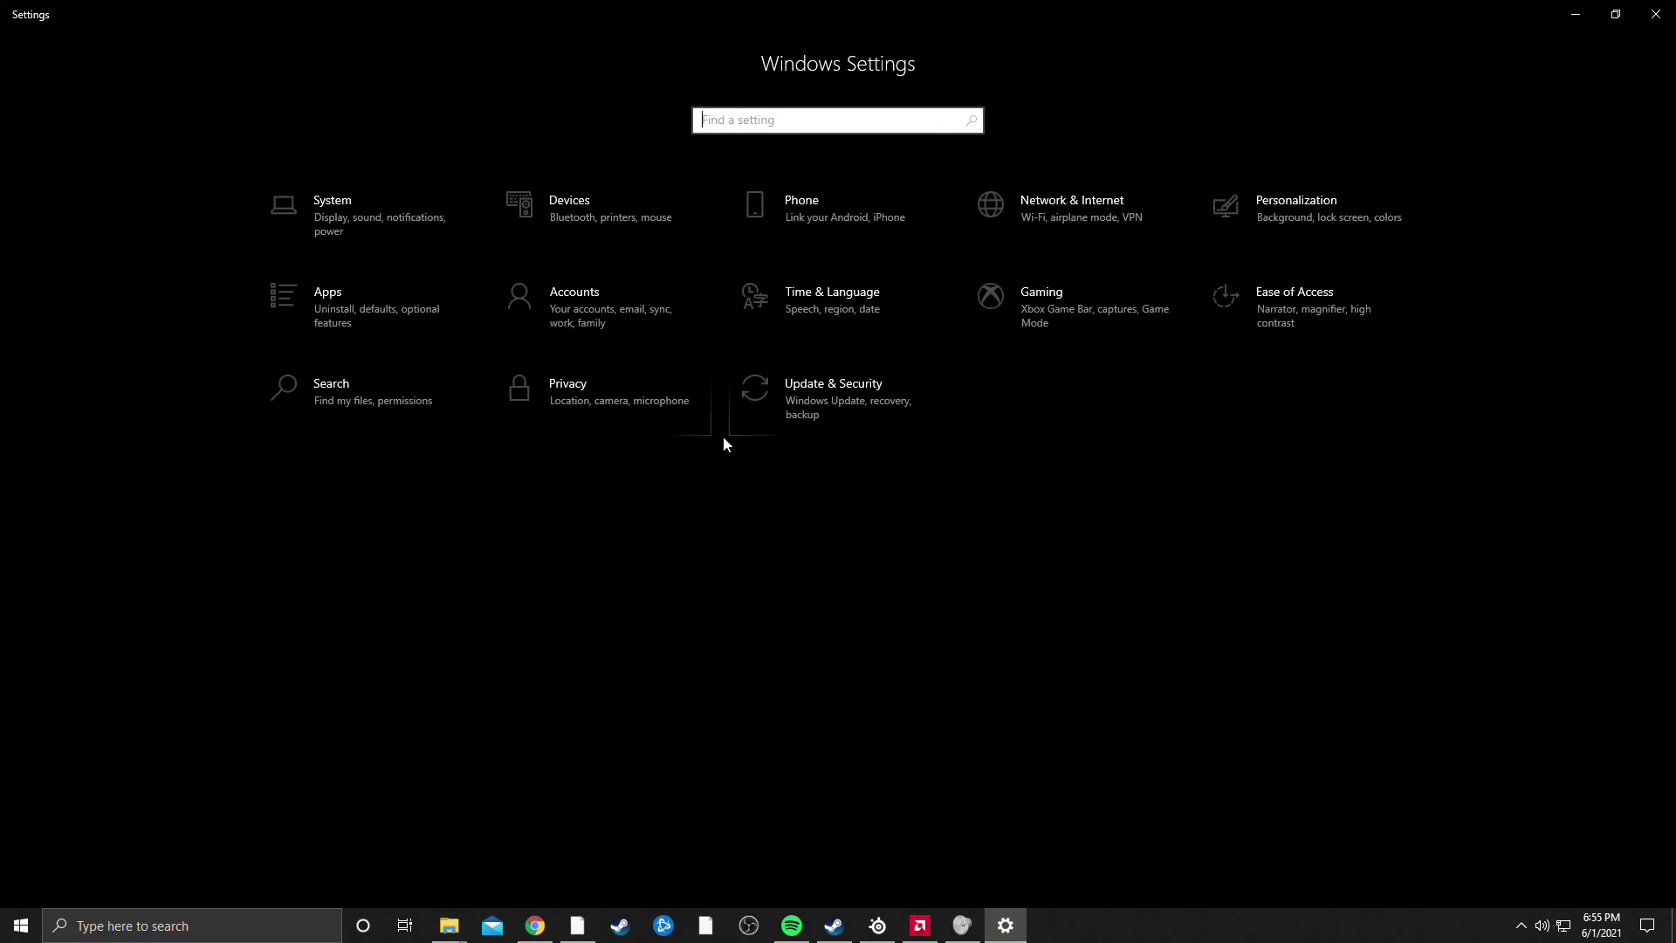
left_click(337, 217)
scroll(621, 484, "down", 5)
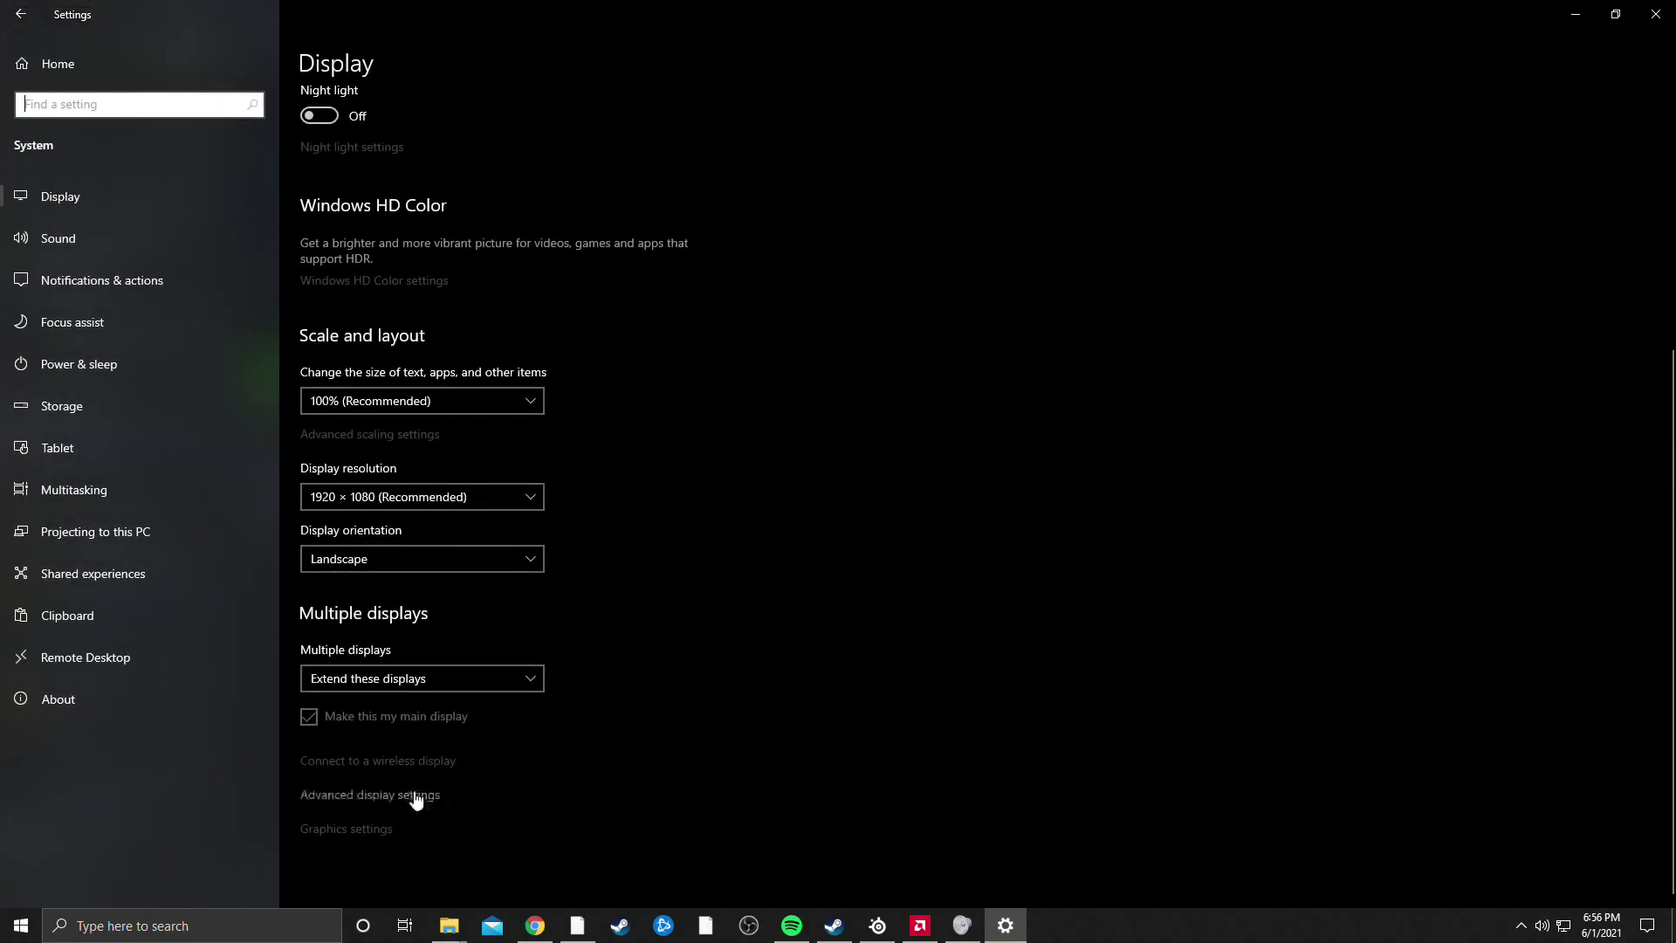
left_click(416, 796)
left_click(206, 600)
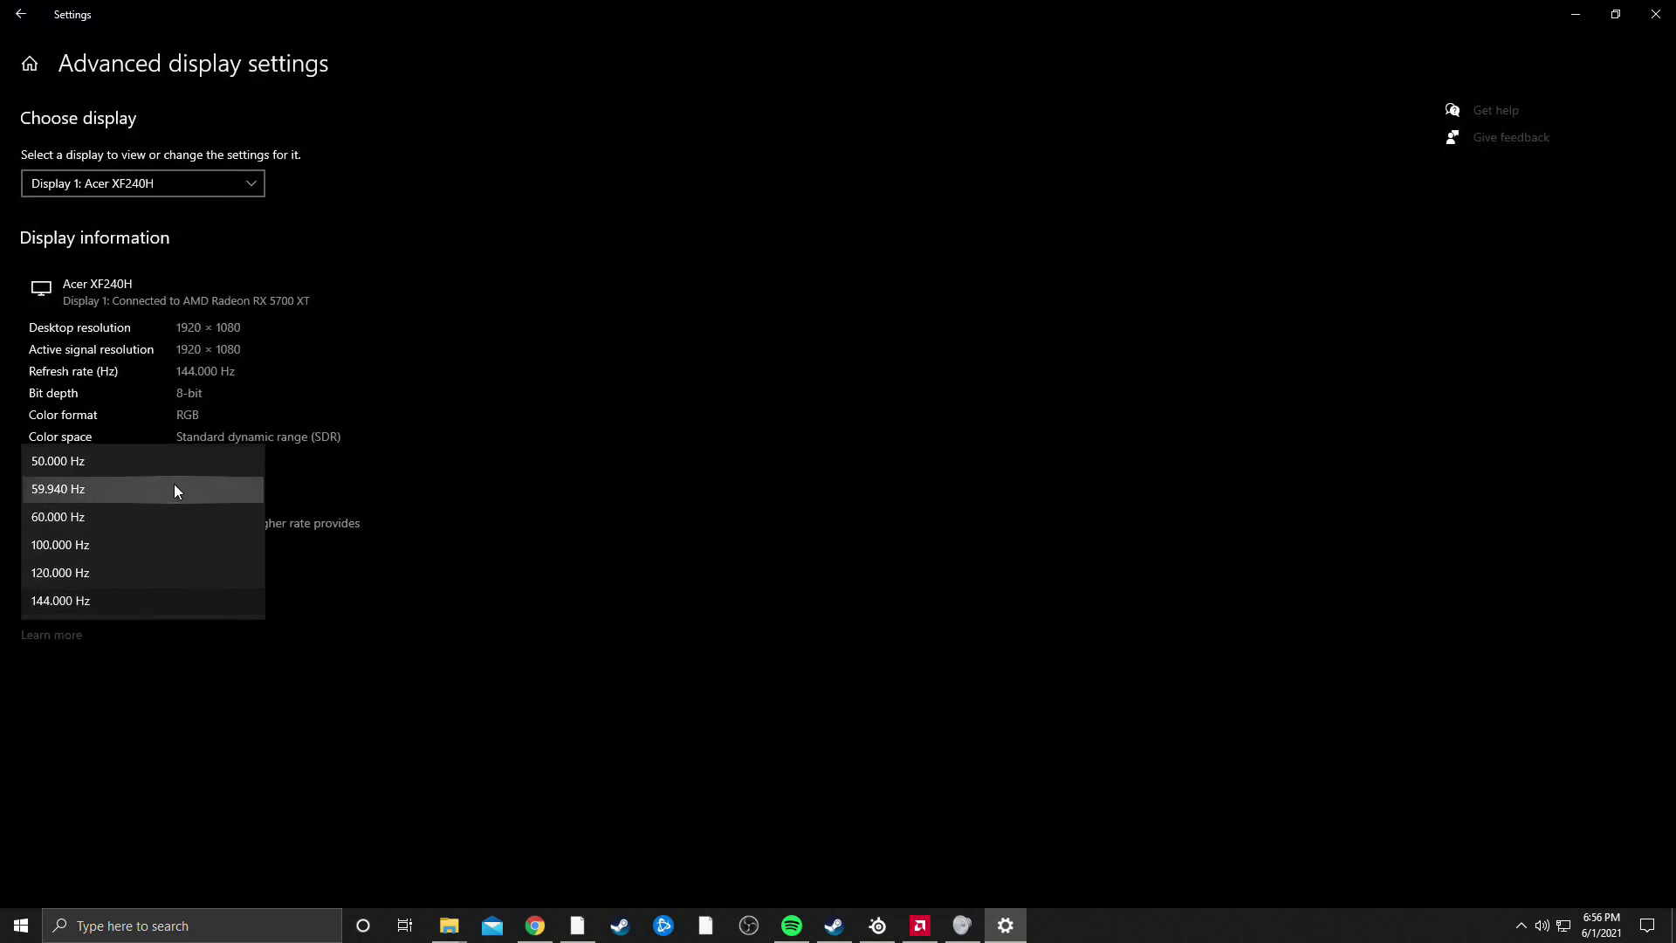
left_click(680, 562)
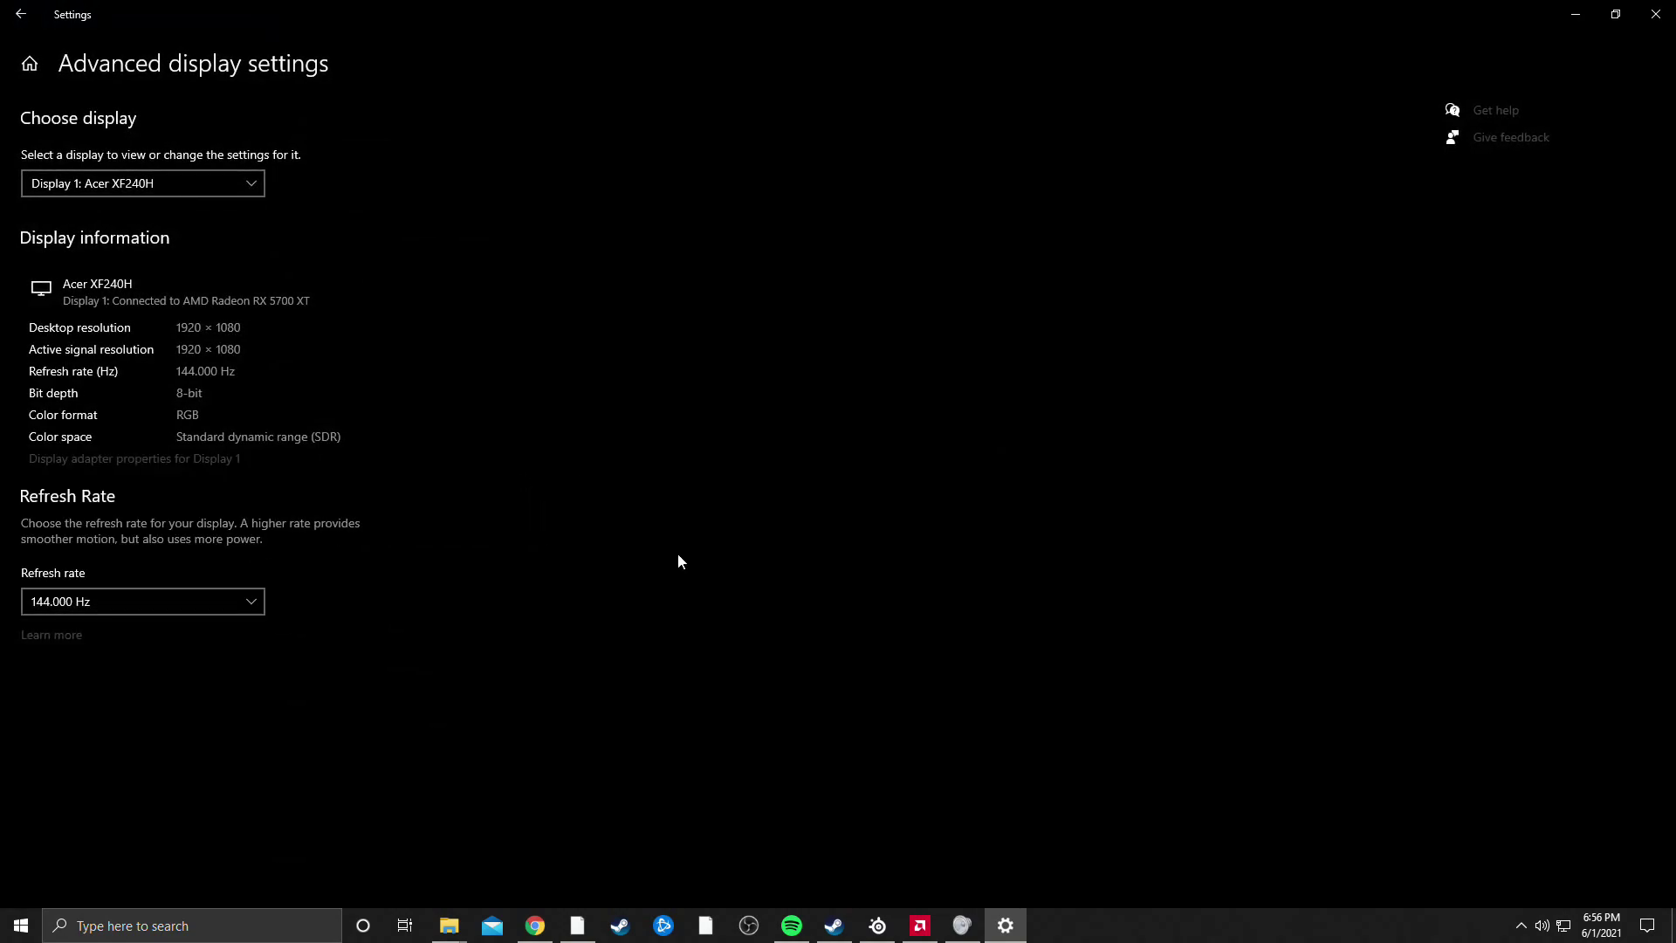
left_click(1654, 12)
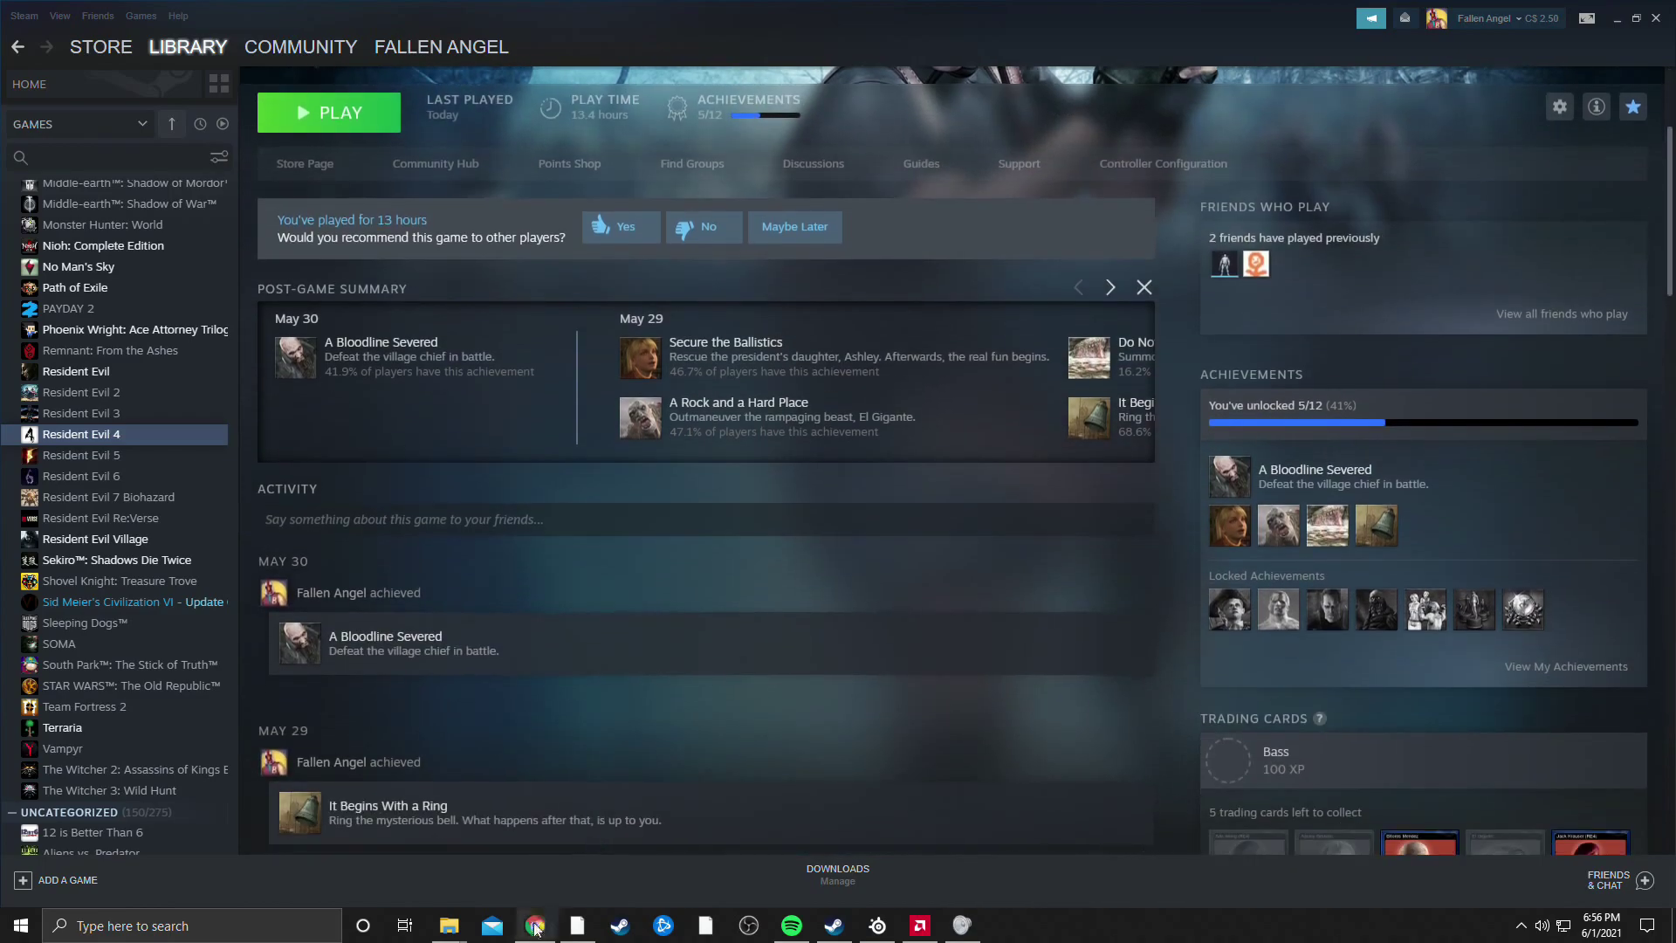
Step: In the browser's second dxvk Releases tab, run a web search for 'dxvk'
left_click(535, 926)
left_click(650, 13)
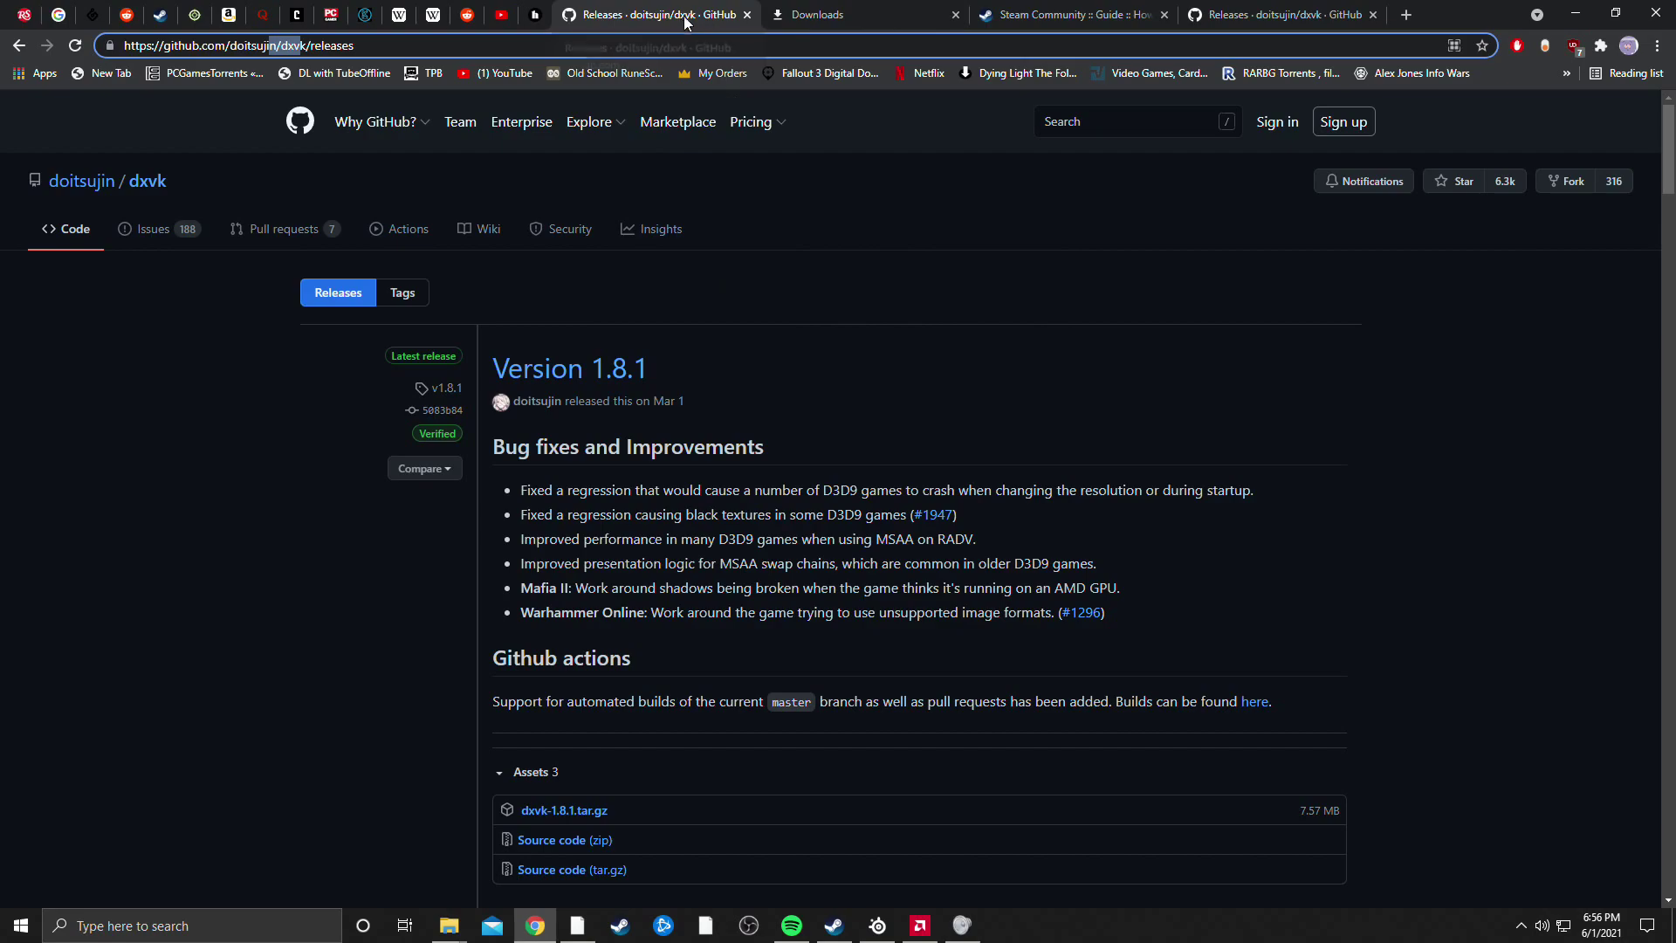
left_click(1253, 8)
left_click(854, 41)
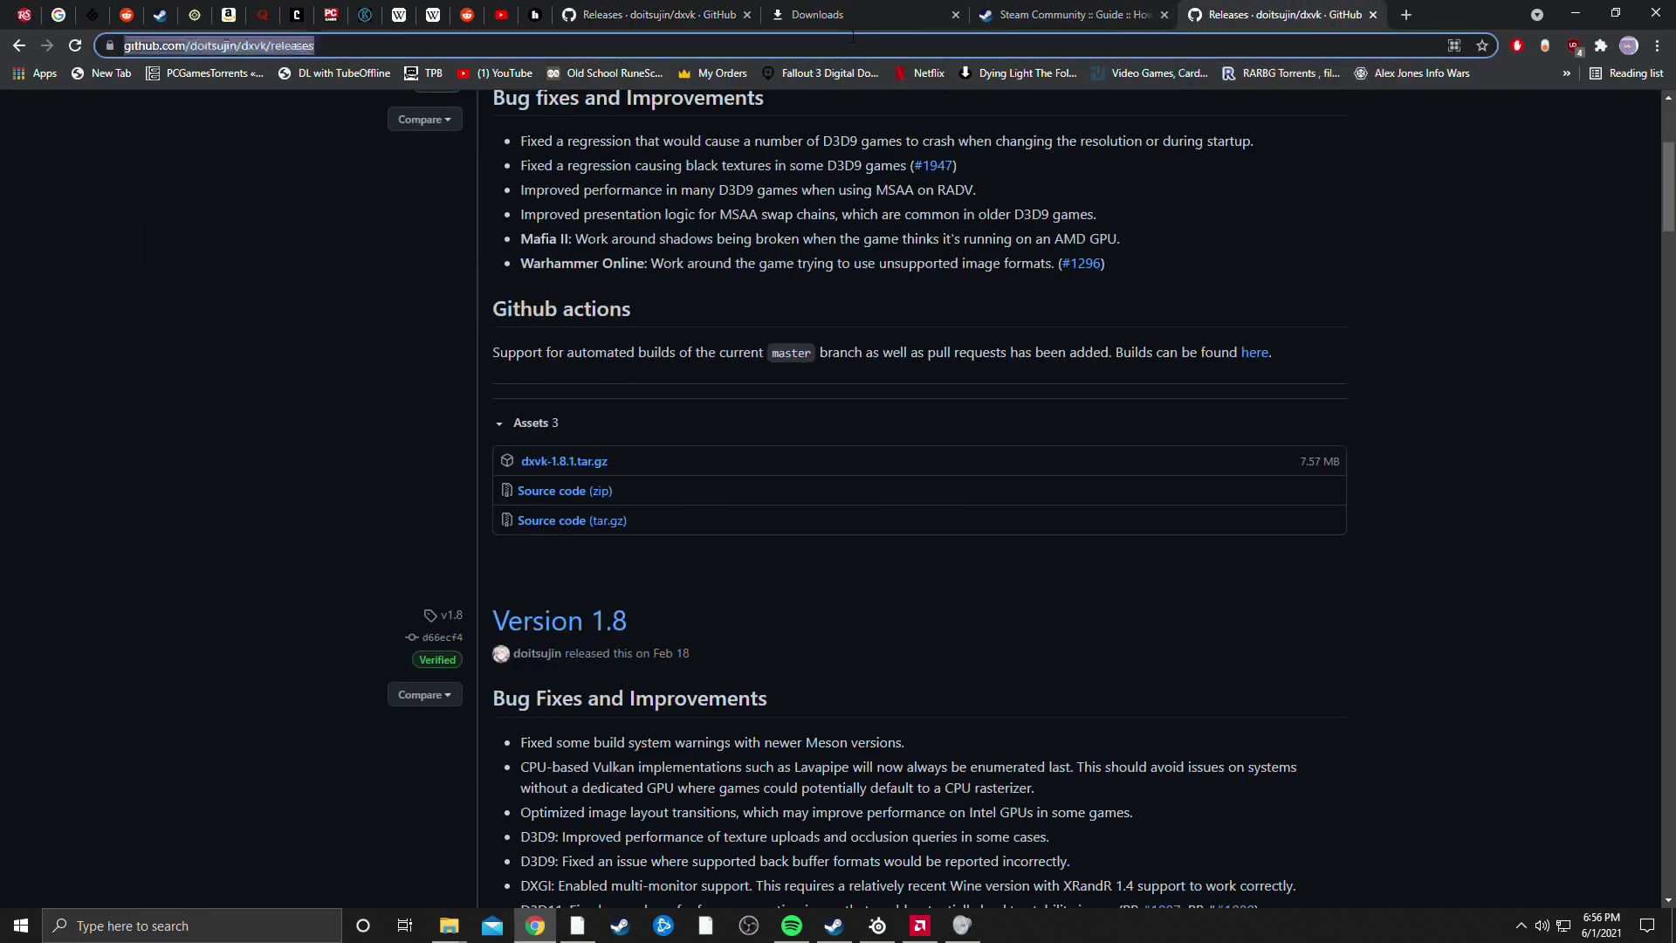
type("dxvk")
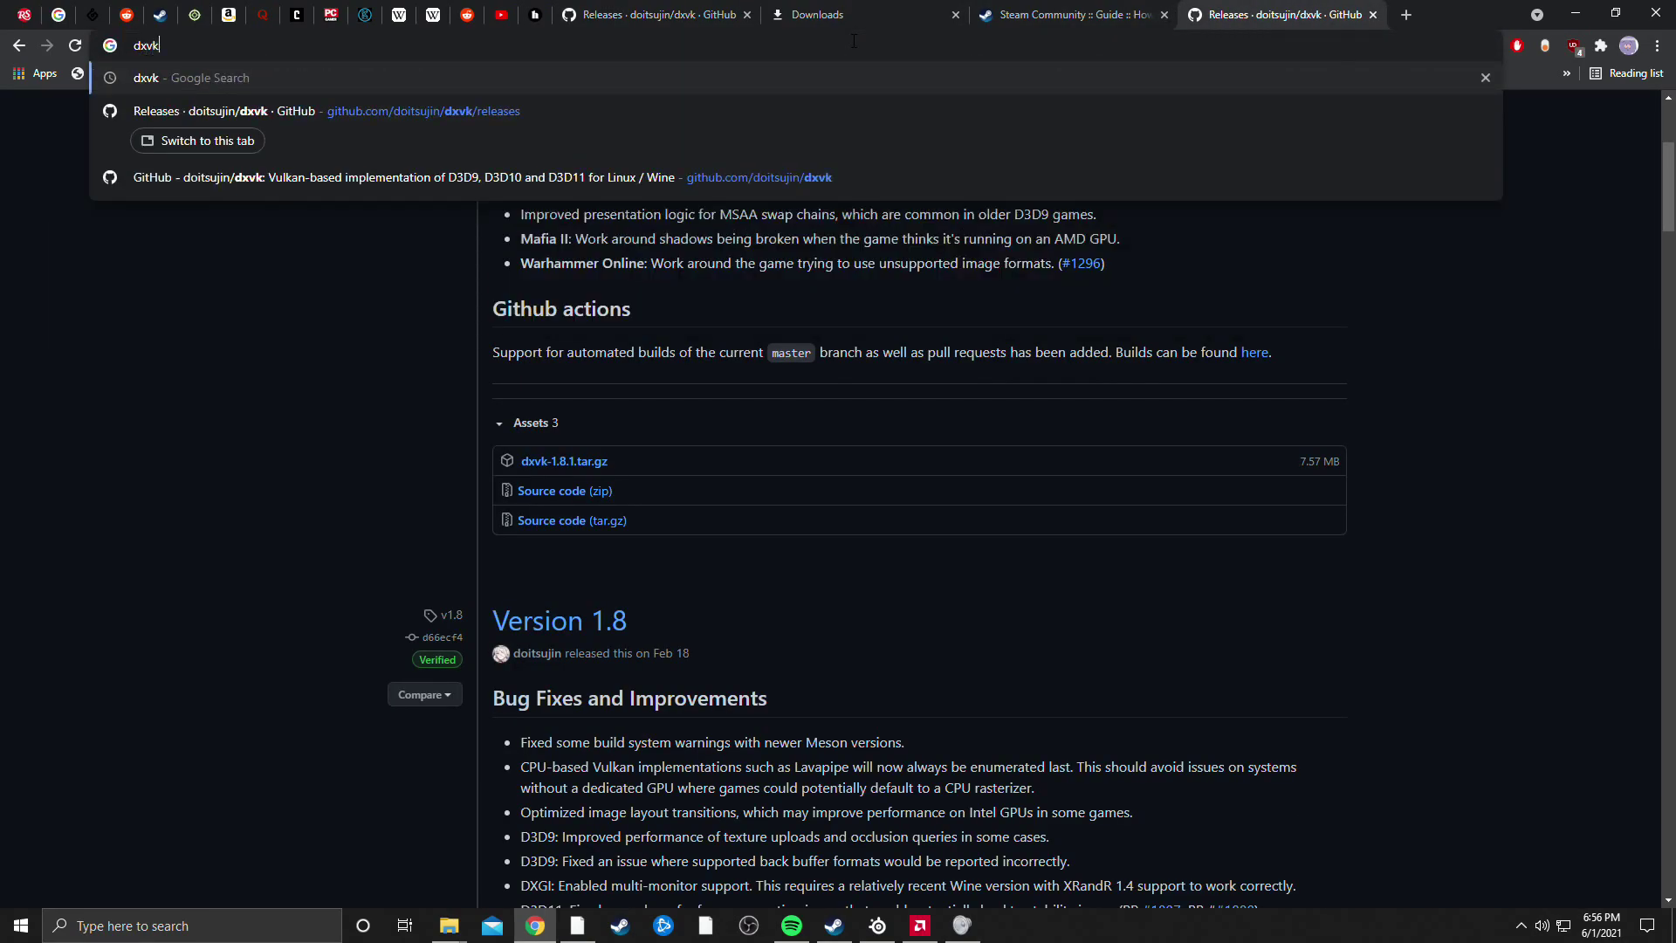
key("Return")
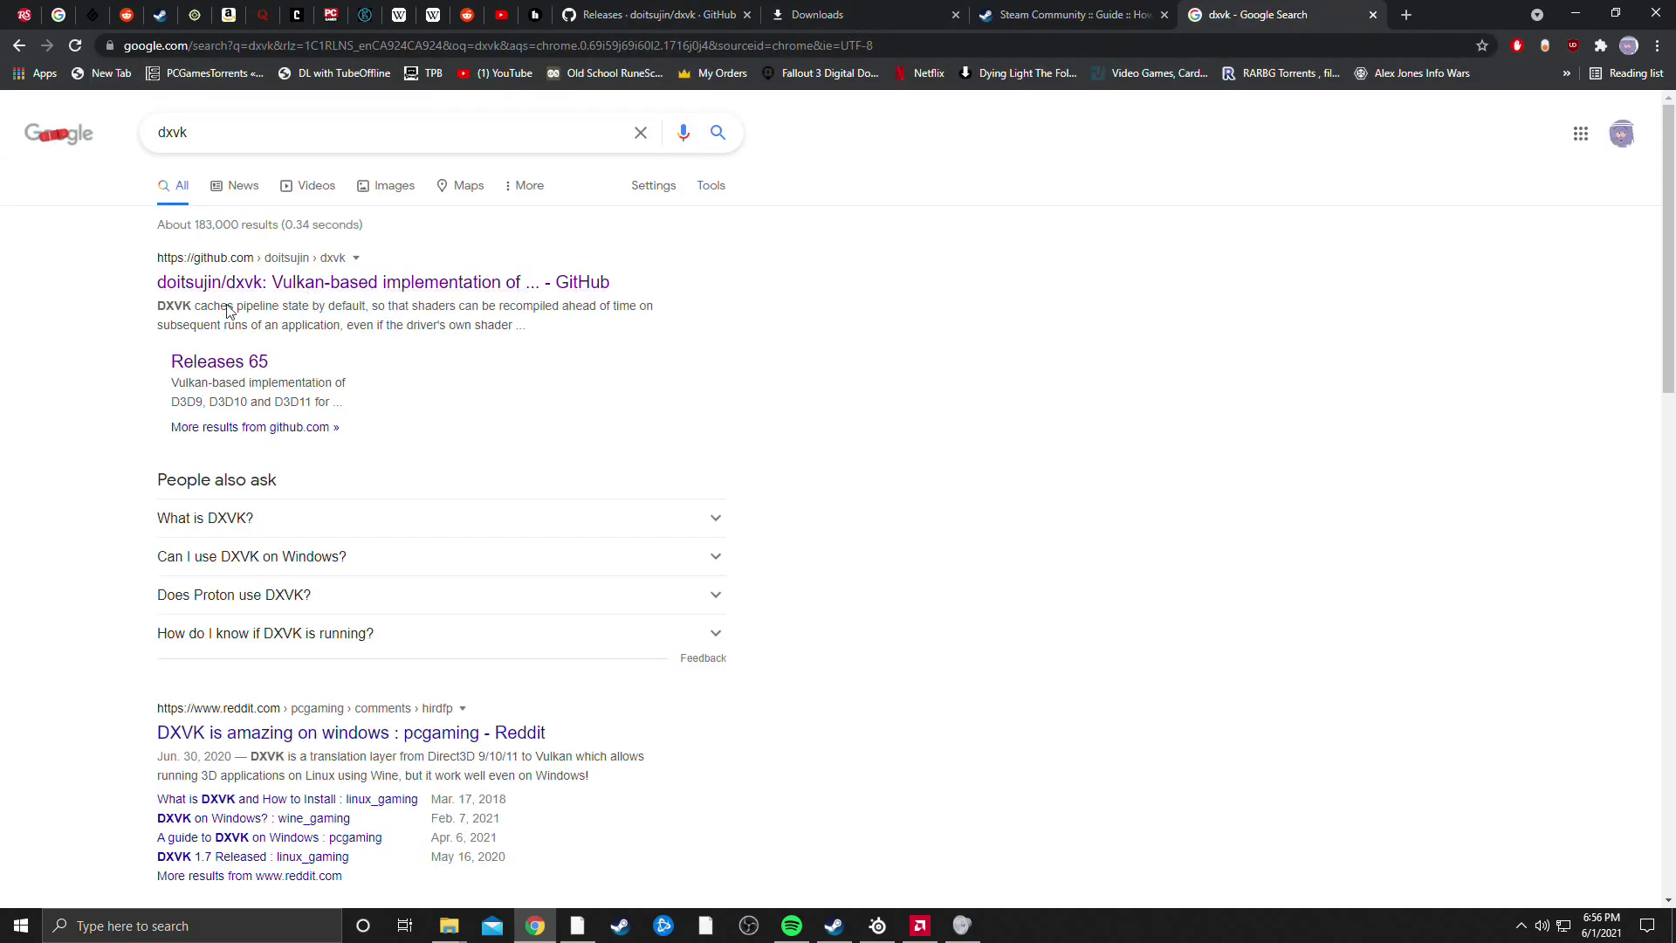
Step: Open the dxvk GitHub Releases result and scroll down to the v1.8.1 assets
left_click(213, 367)
scroll(566, 543, "down", 3)
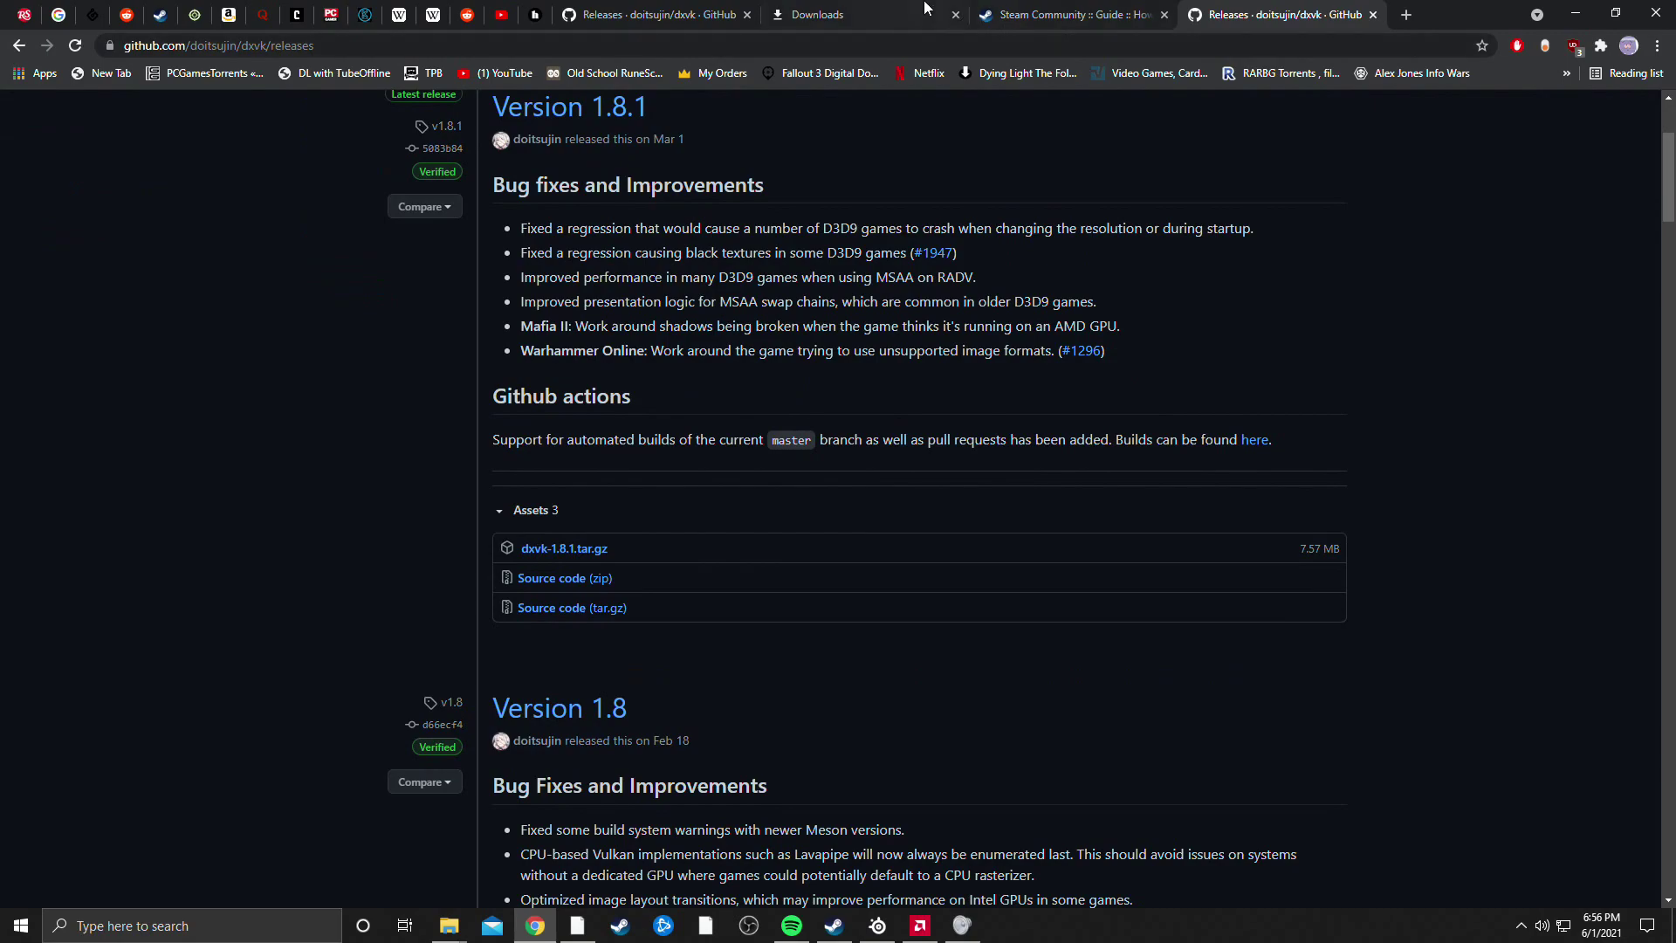
left_click(794, 15)
Step: Show the downloaded dxvk-1.8.1.tar.gz in its folder and inspect its dxvk-1.8.1 contents in WinRAR
left_click(668, 280)
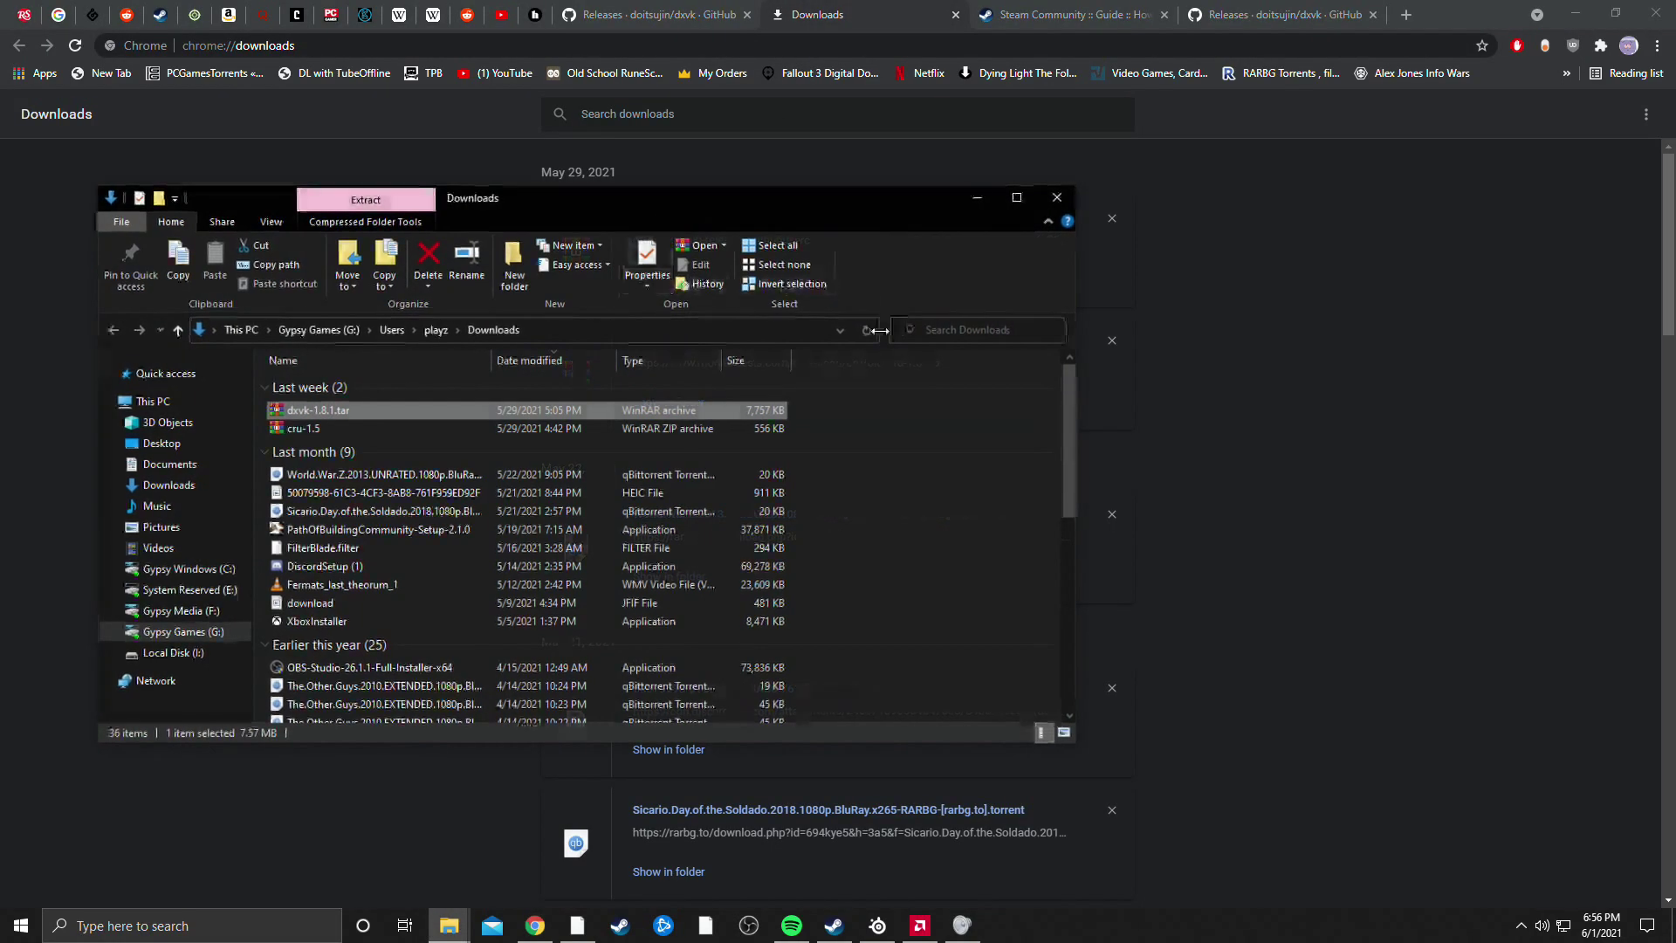
double_click(482, 410)
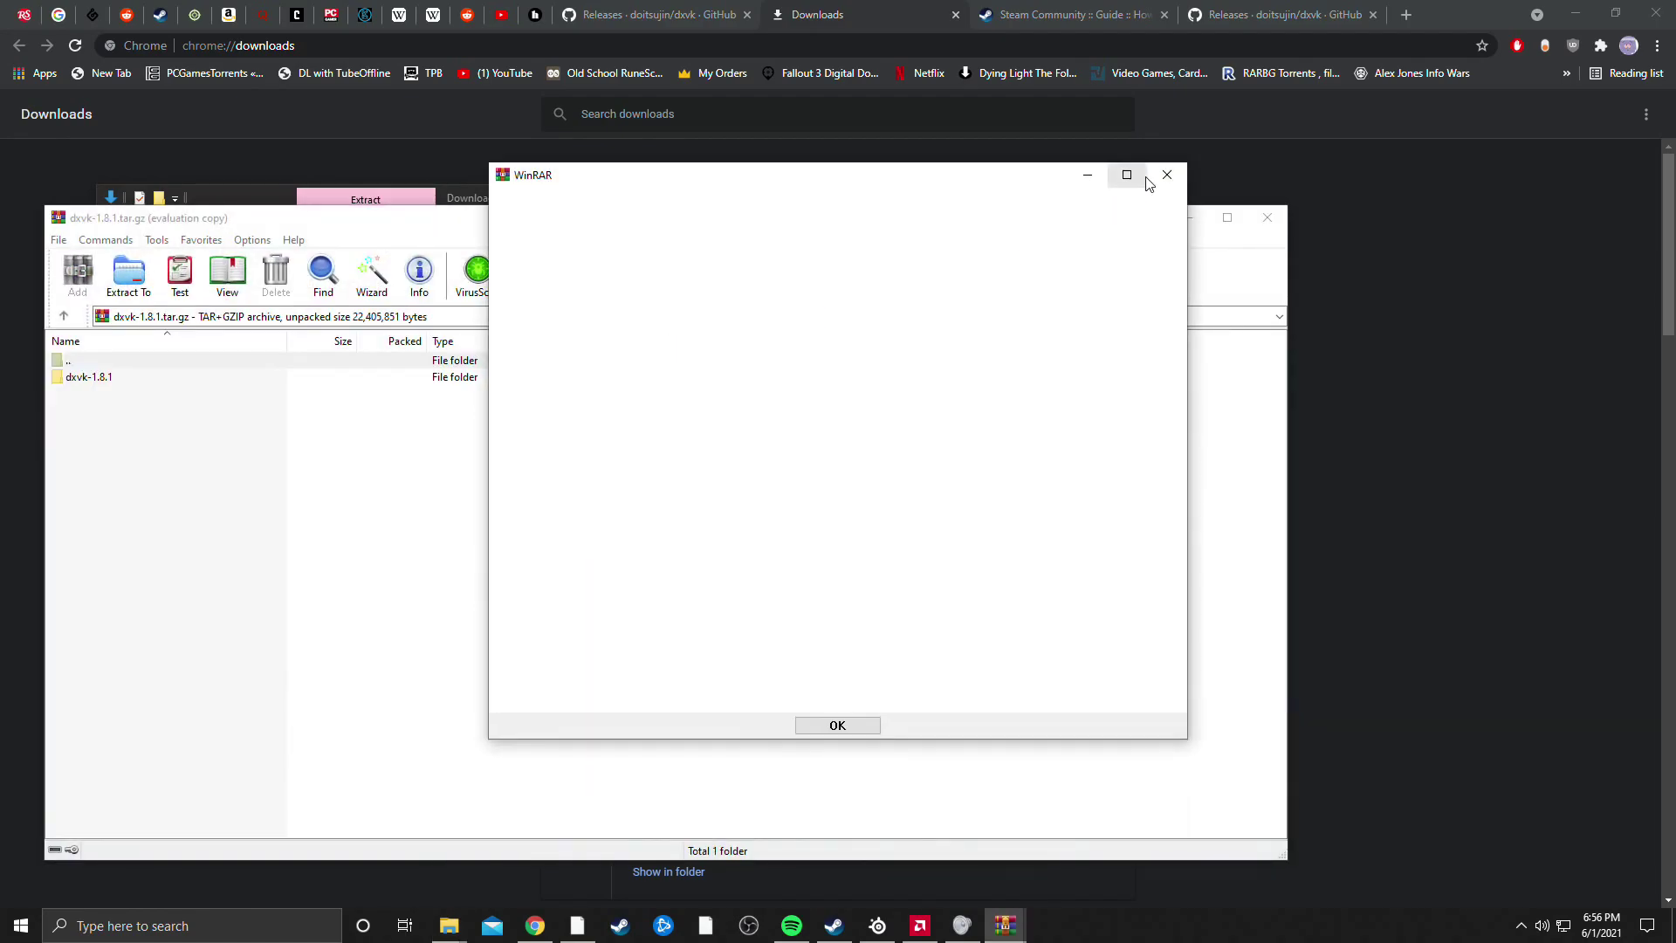
left_click(94, 376)
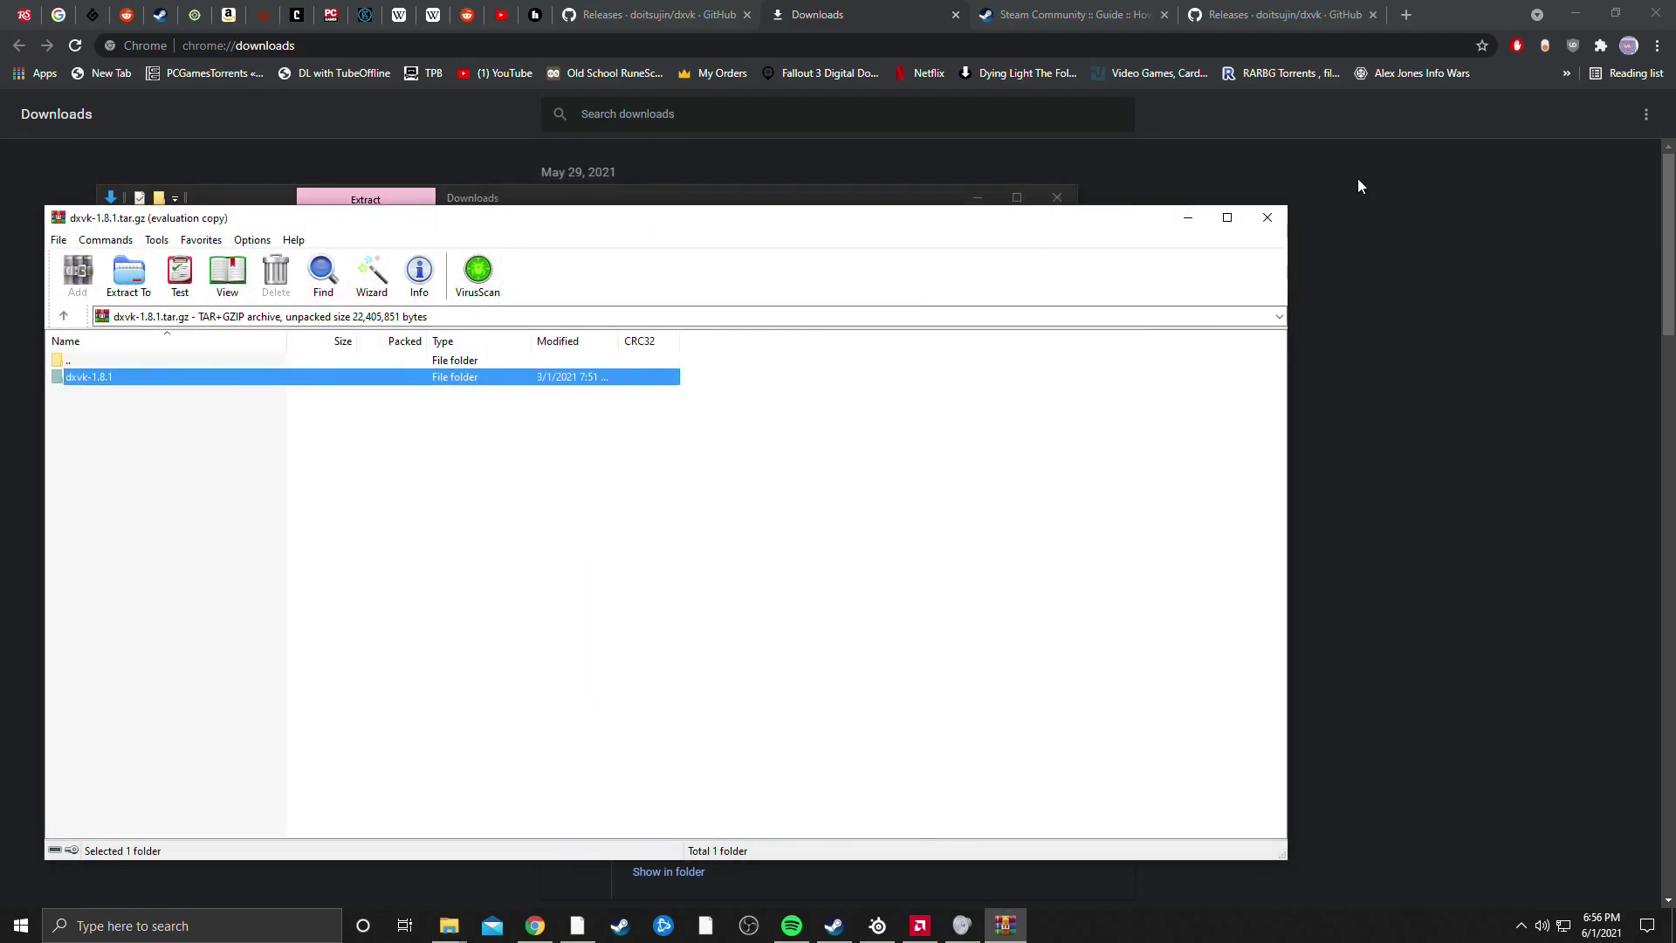
left_click(1266, 218)
Step: Open the Desktop dxvk-1.8.1\x32 folder showing its six DLLs
left_click(1051, 208)
mouse_move(449, 925)
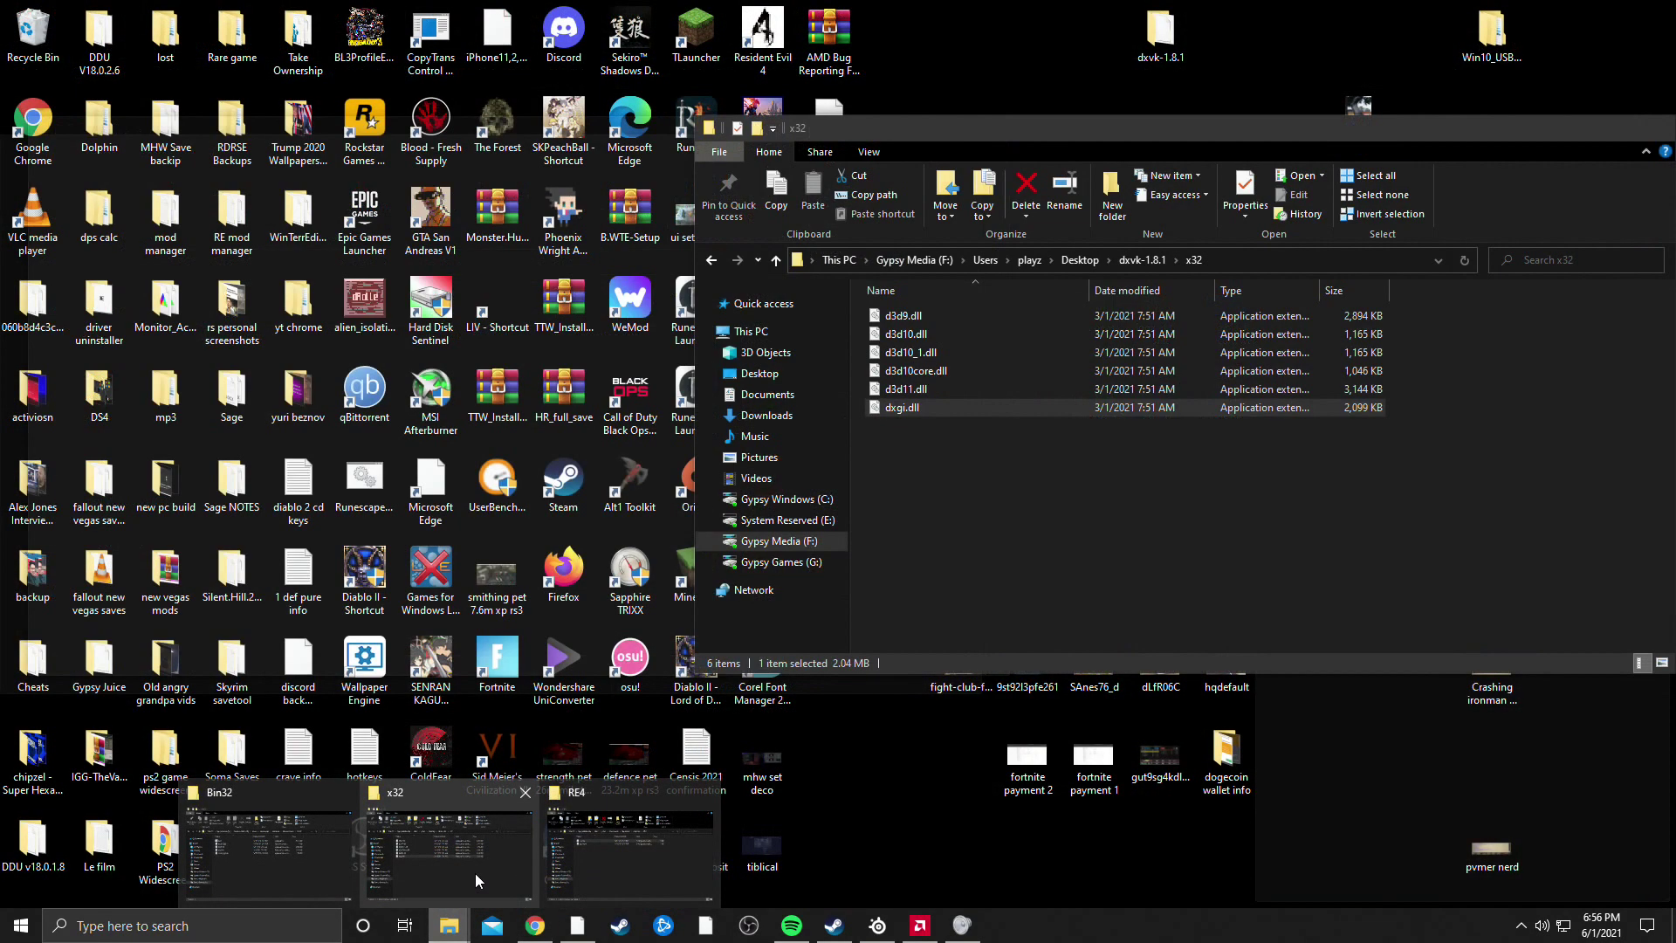
left_click(475, 873)
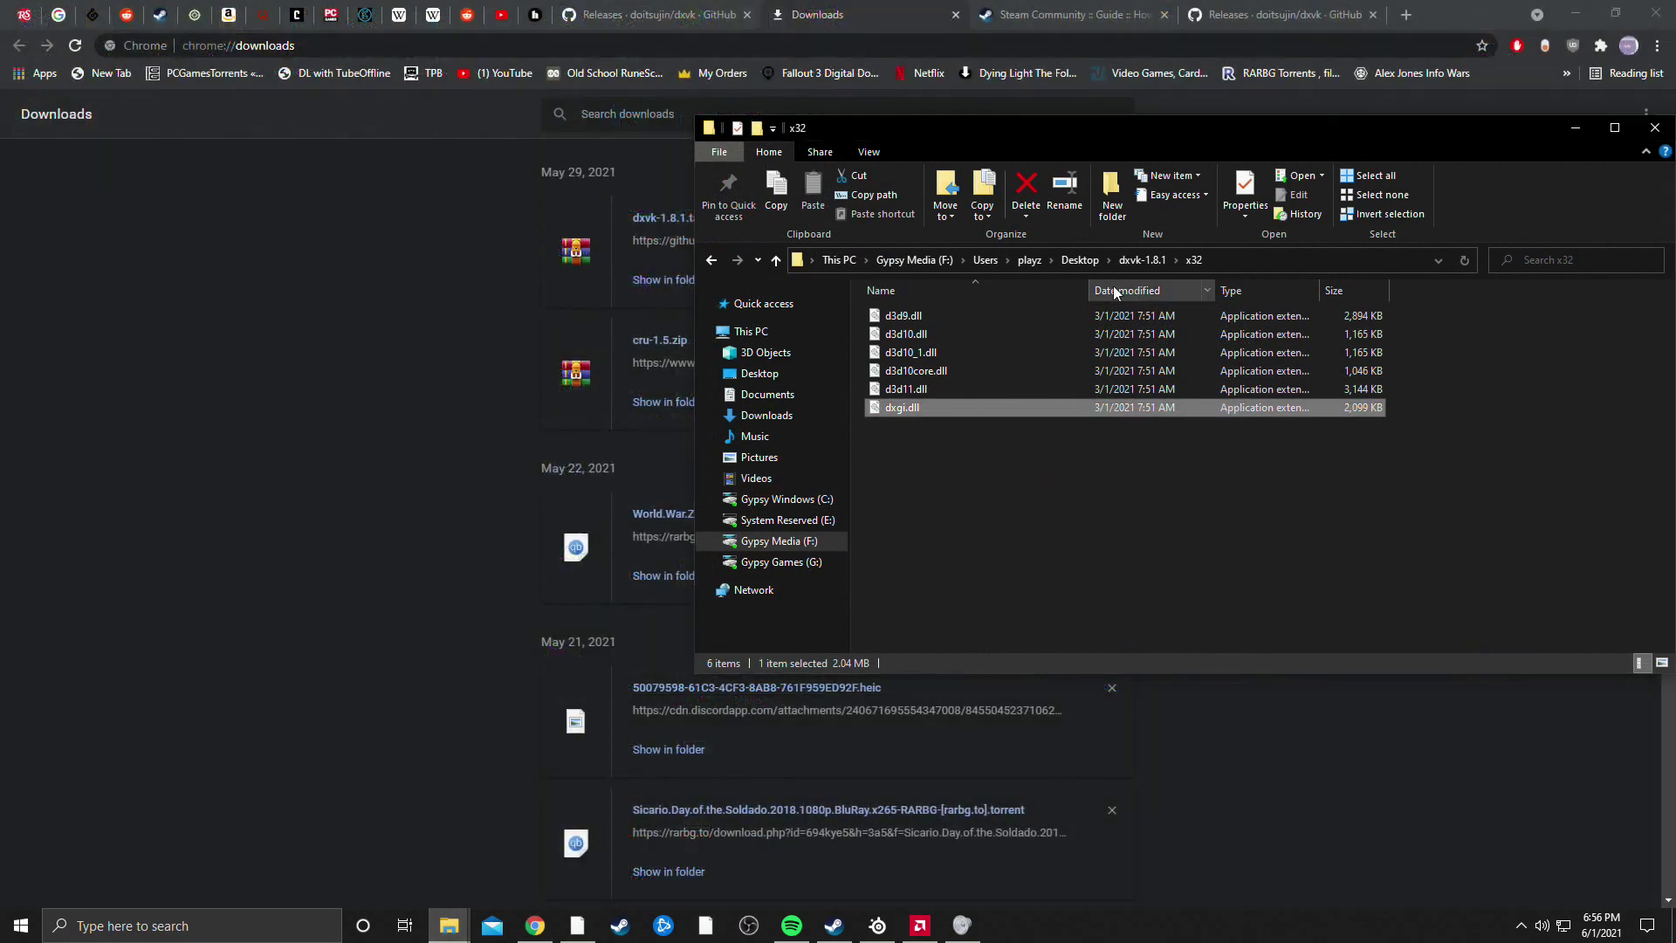
left_click(1142, 260)
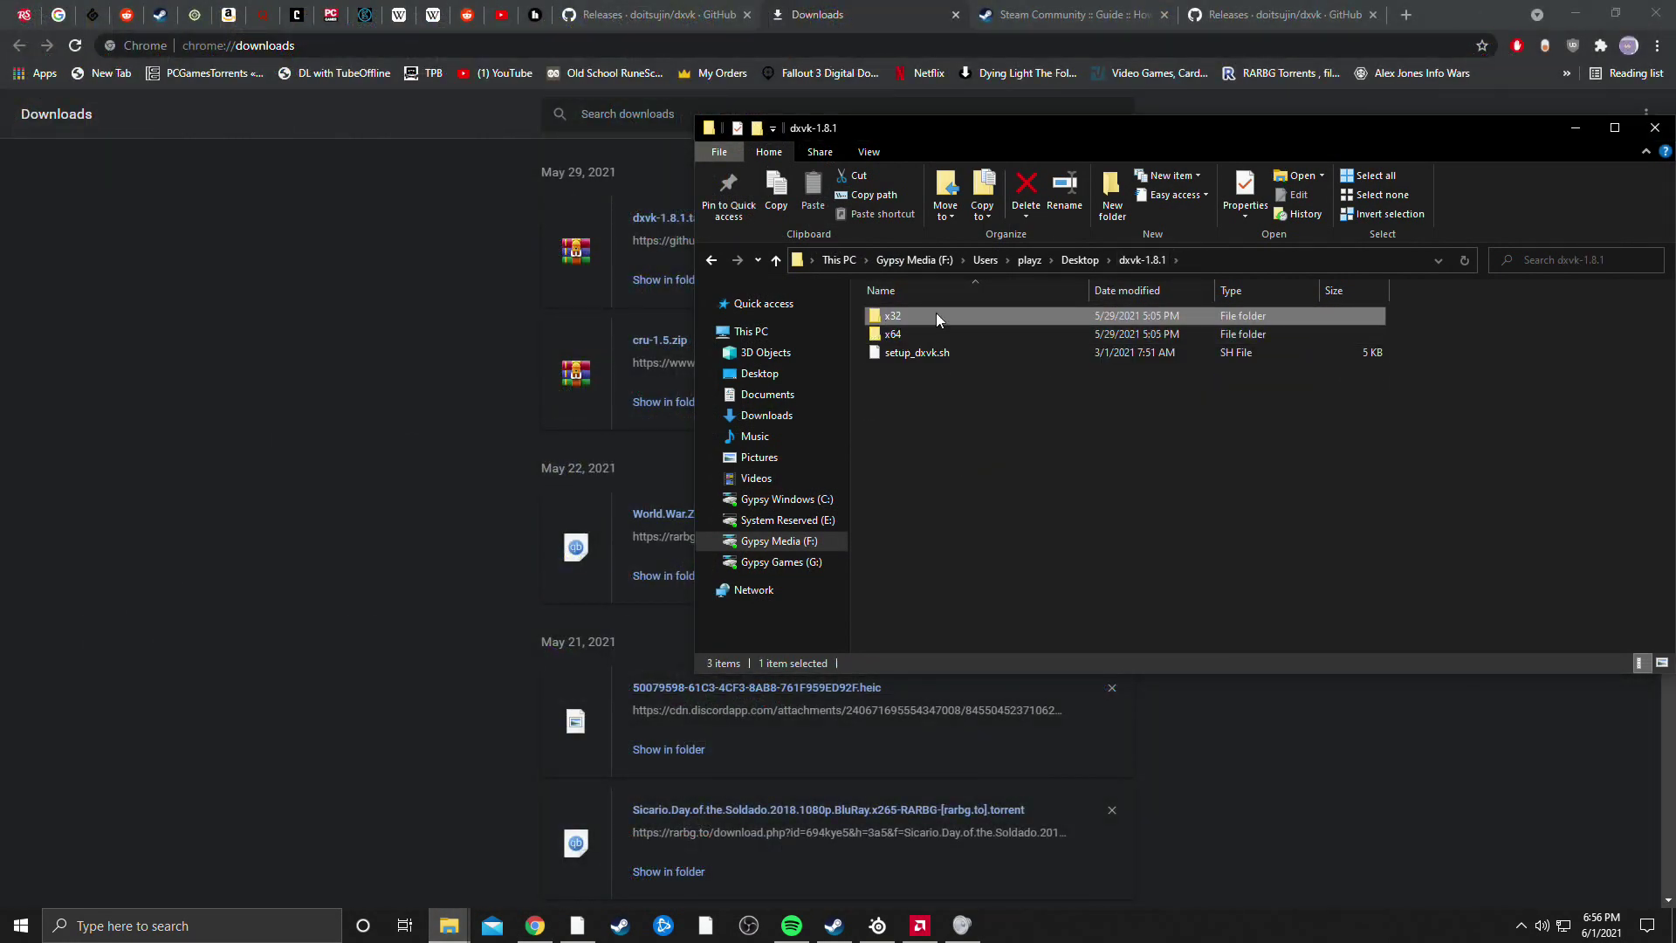
double_click(918, 315)
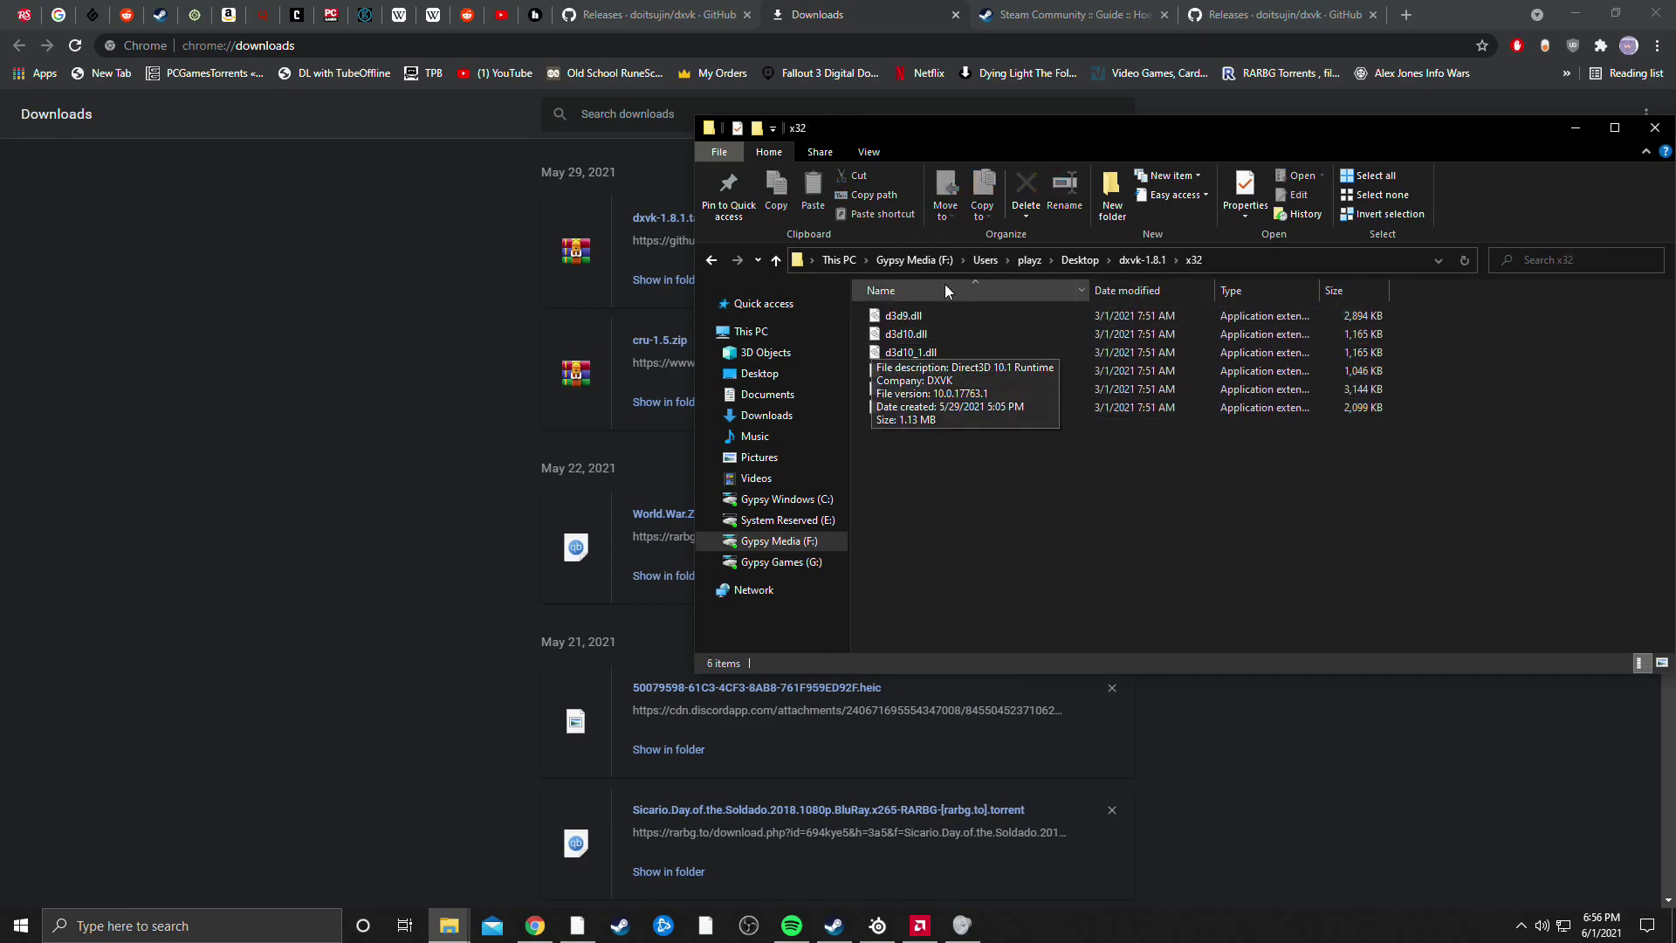
left_click(449, 926)
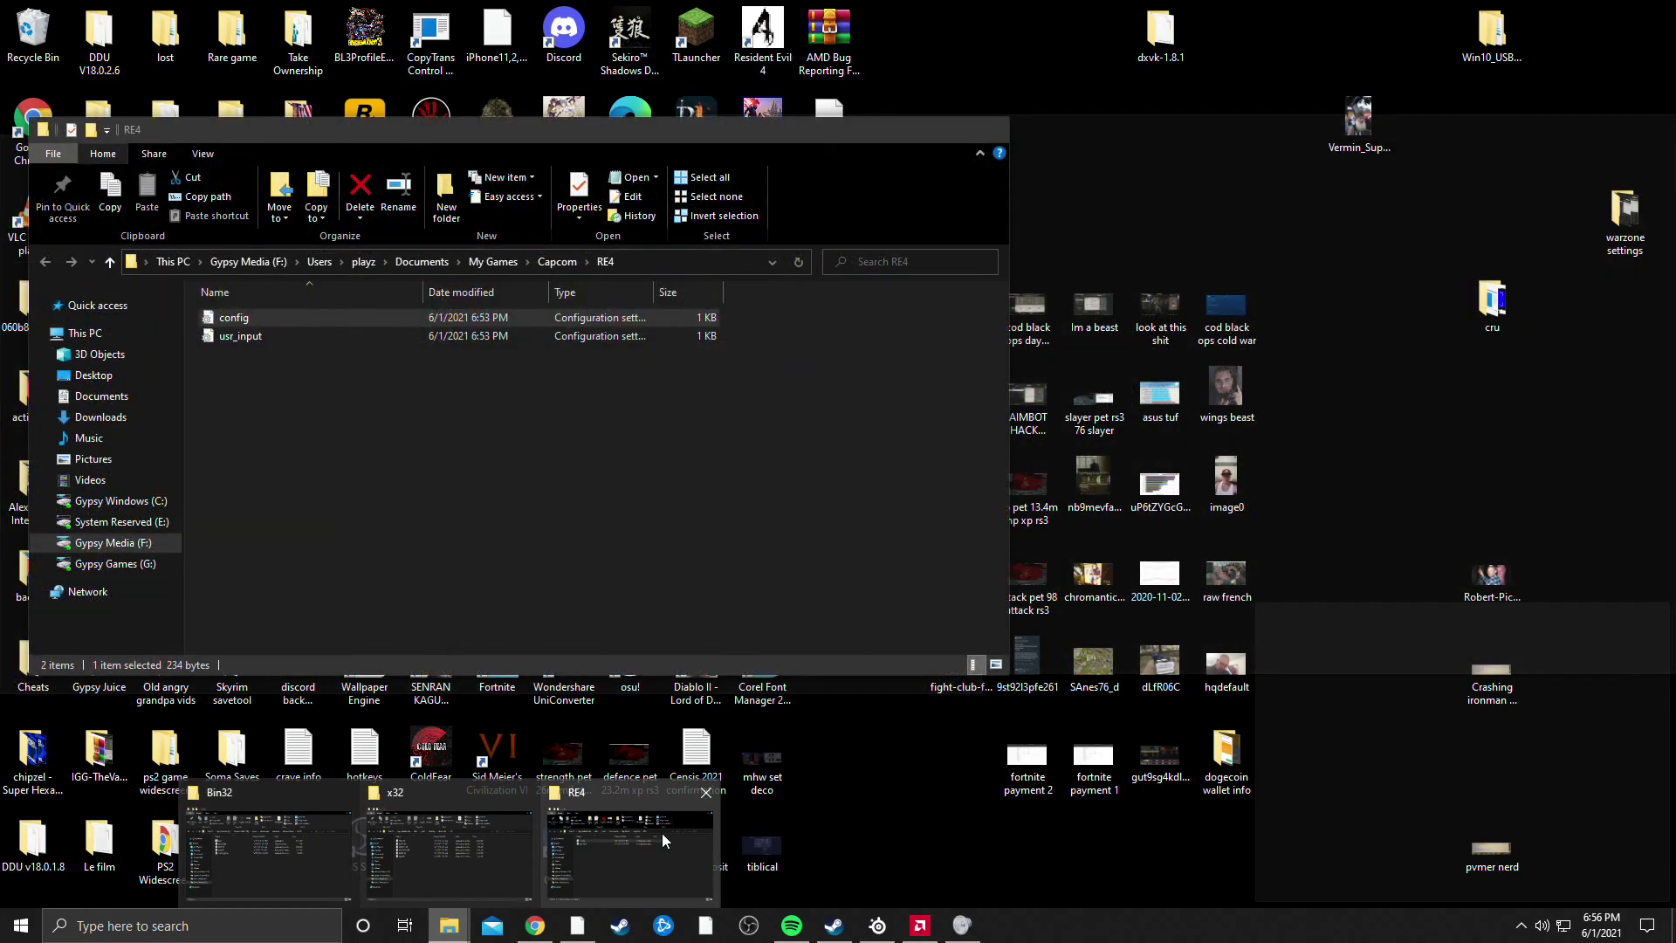
Step: Open Resident Evil 4's Bin32 folder from the Resident Evil 4 game folder
left_click(664, 838)
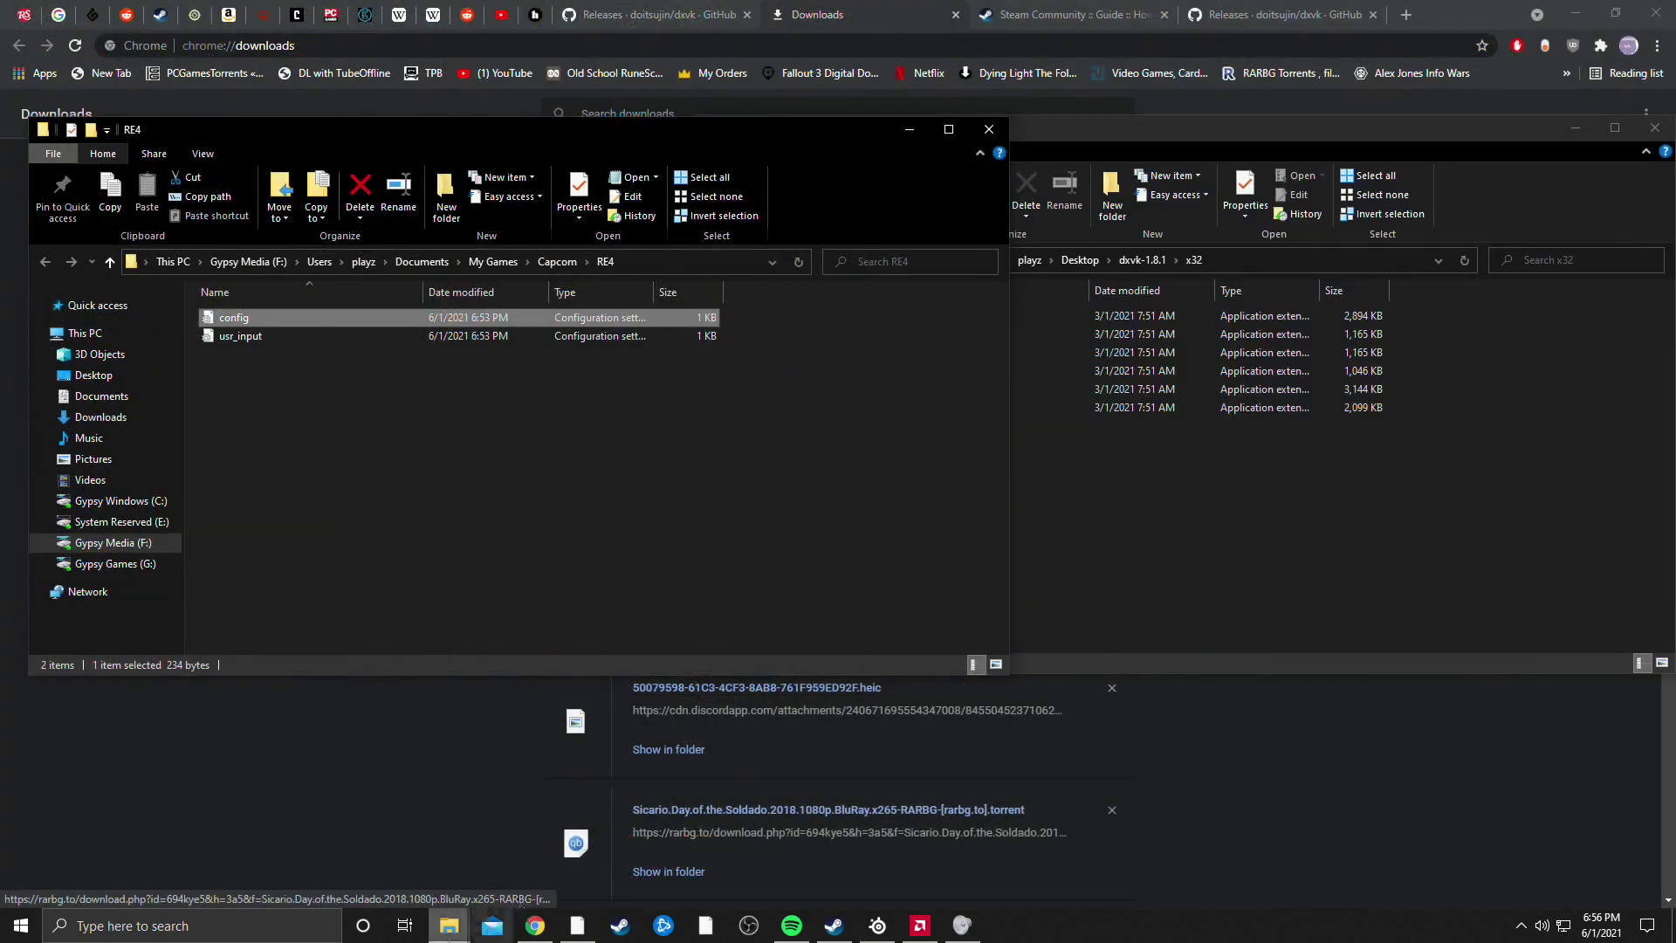
left_click(449, 926)
left_click(295, 868)
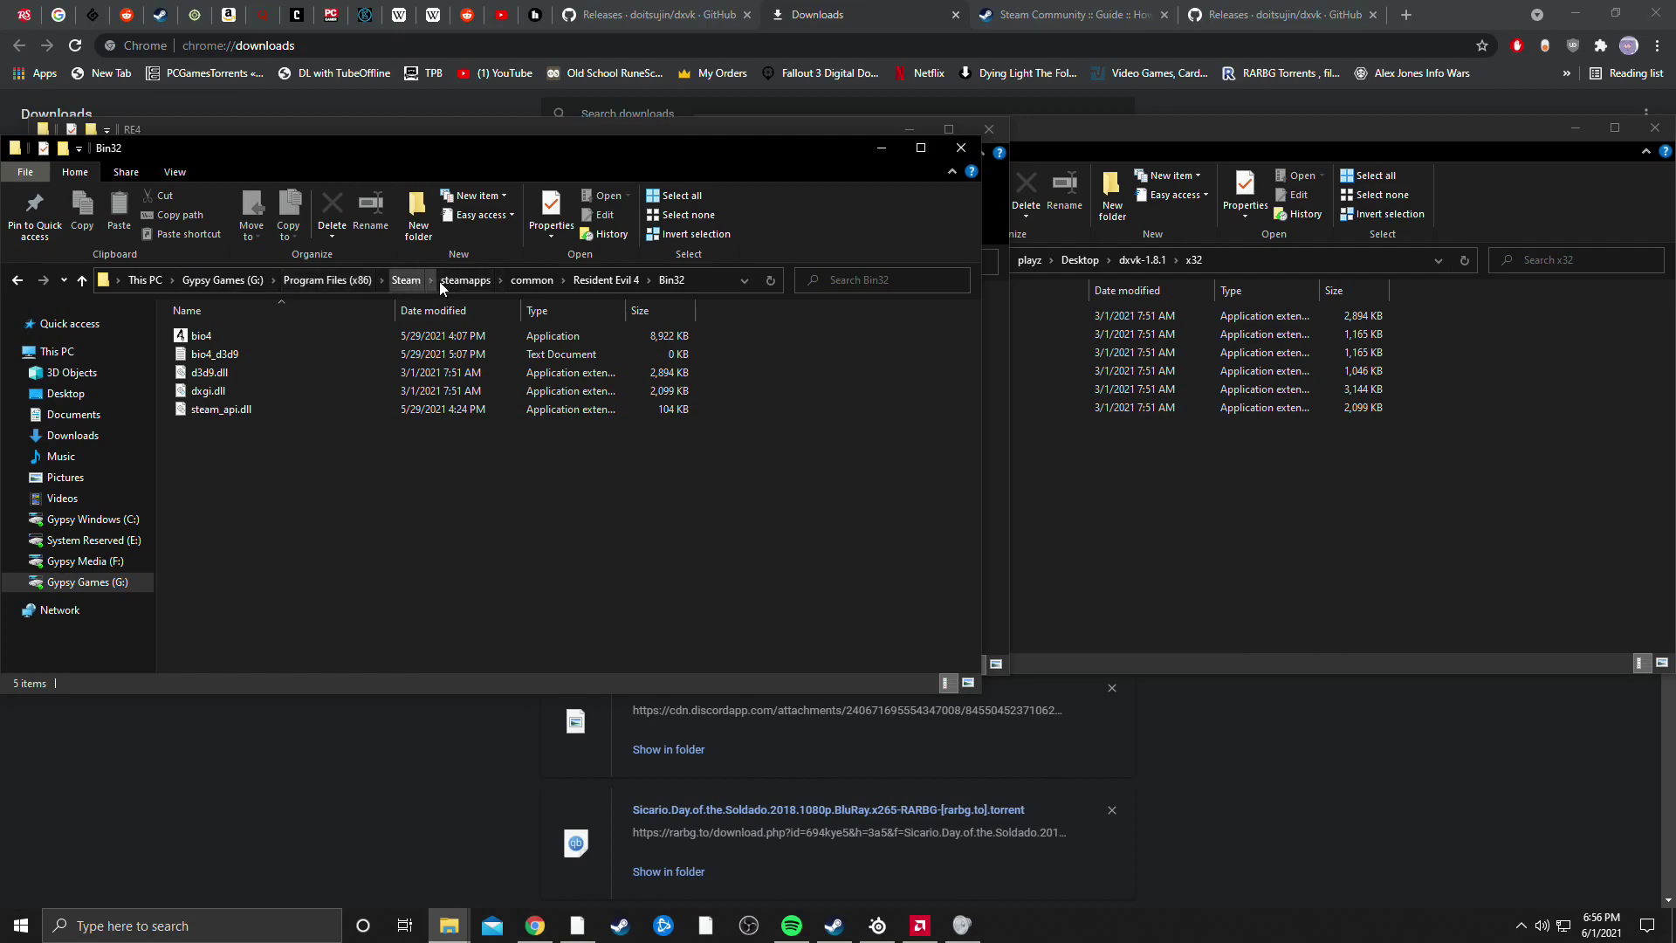
left_click(604, 278)
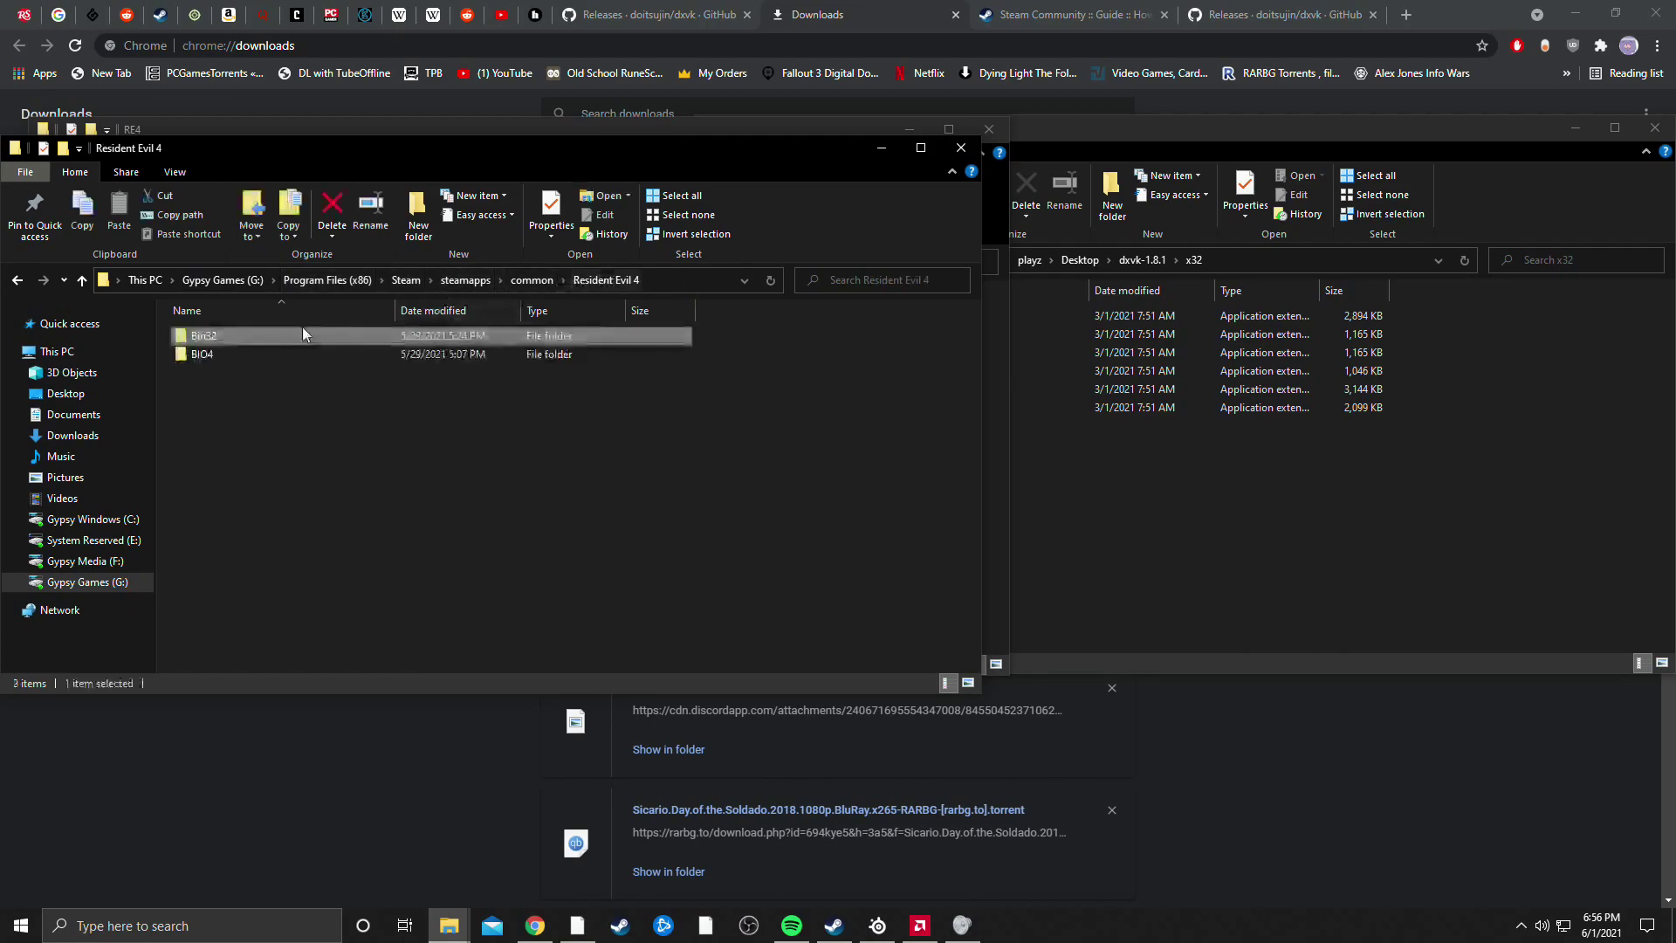
double_click(243, 337)
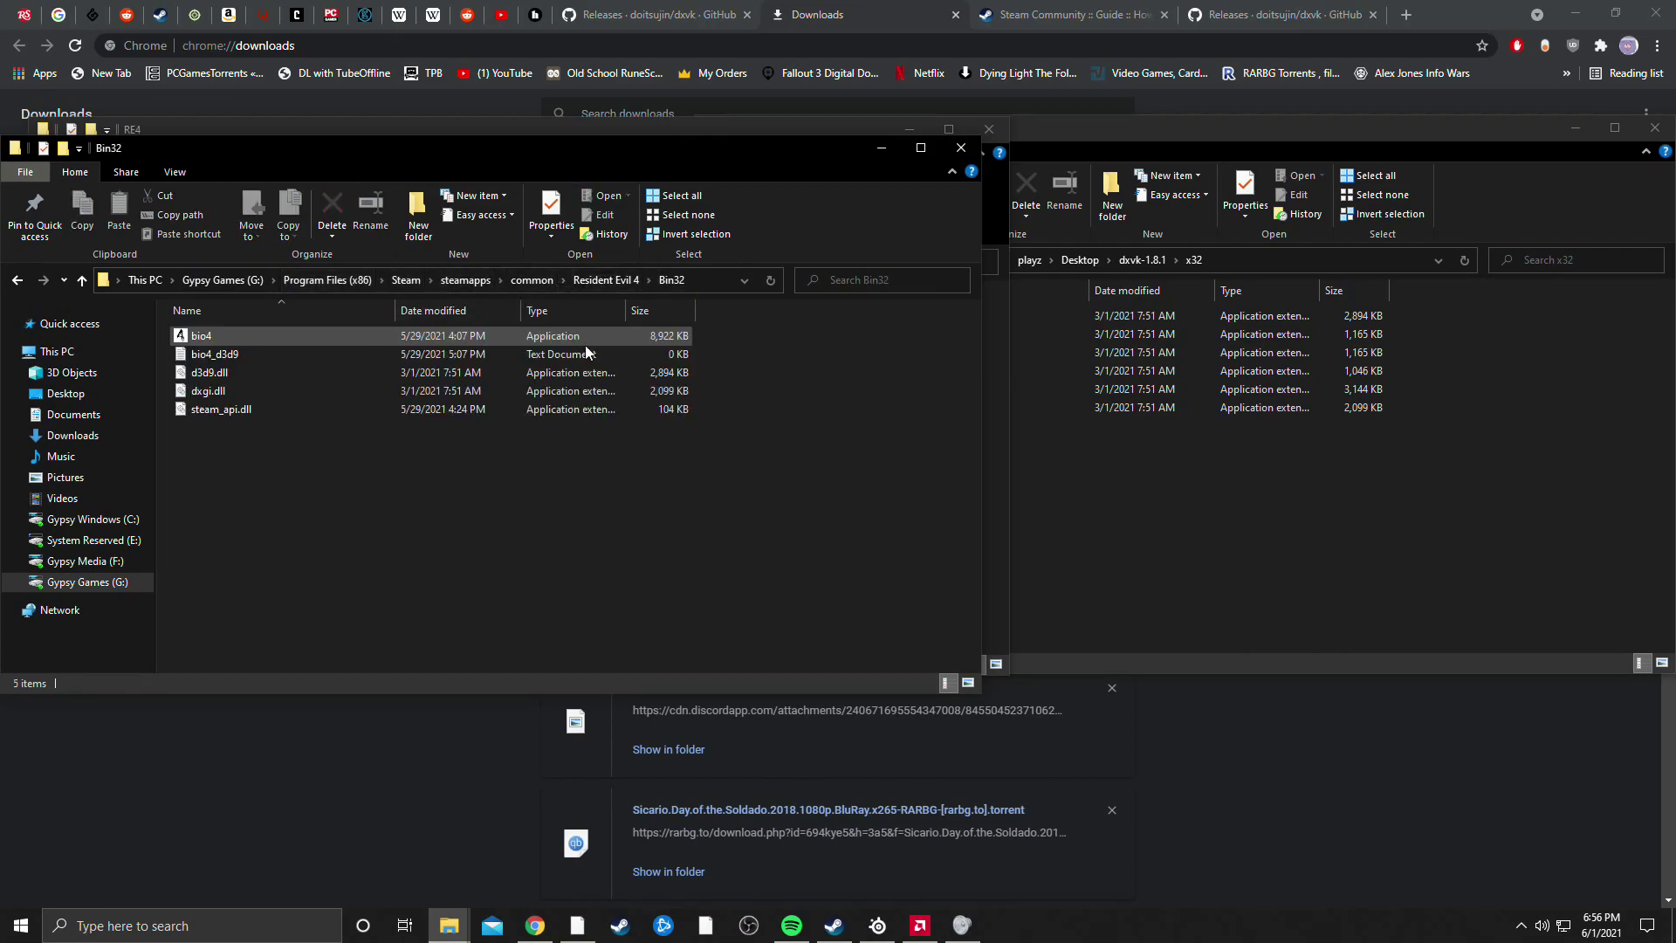
Step: Compare d3d9.dll and dxgi.dll between the x32 and Bin32 folders, then close Bin32
left_click(1122, 497)
left_click(904, 317)
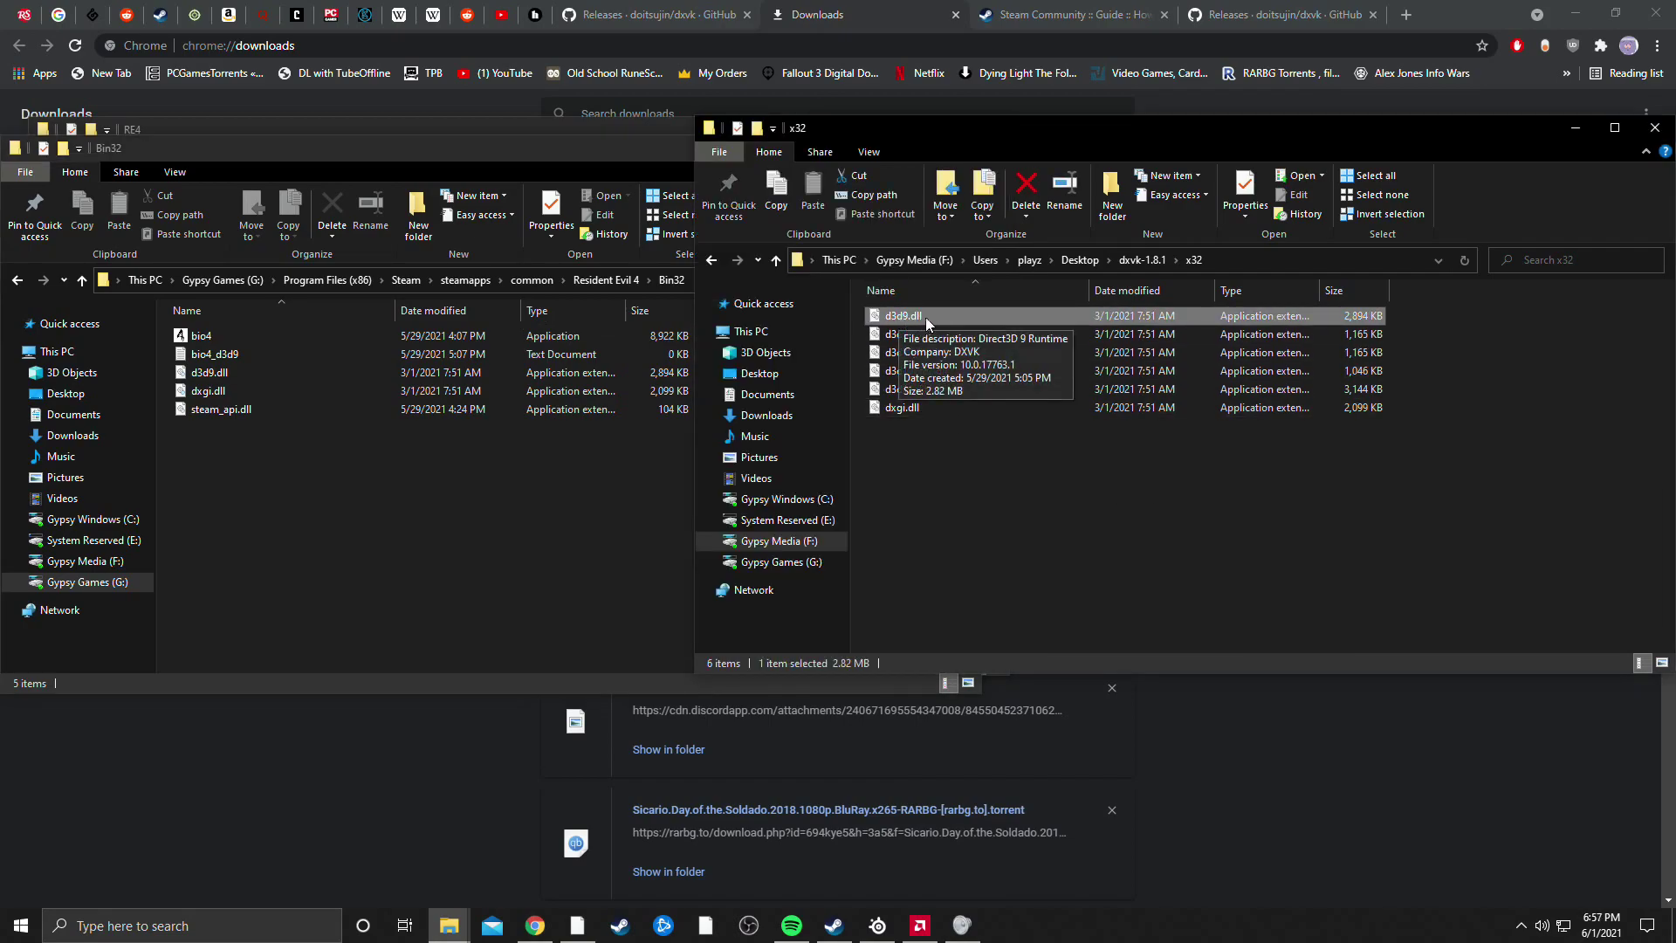
left_click(281, 463)
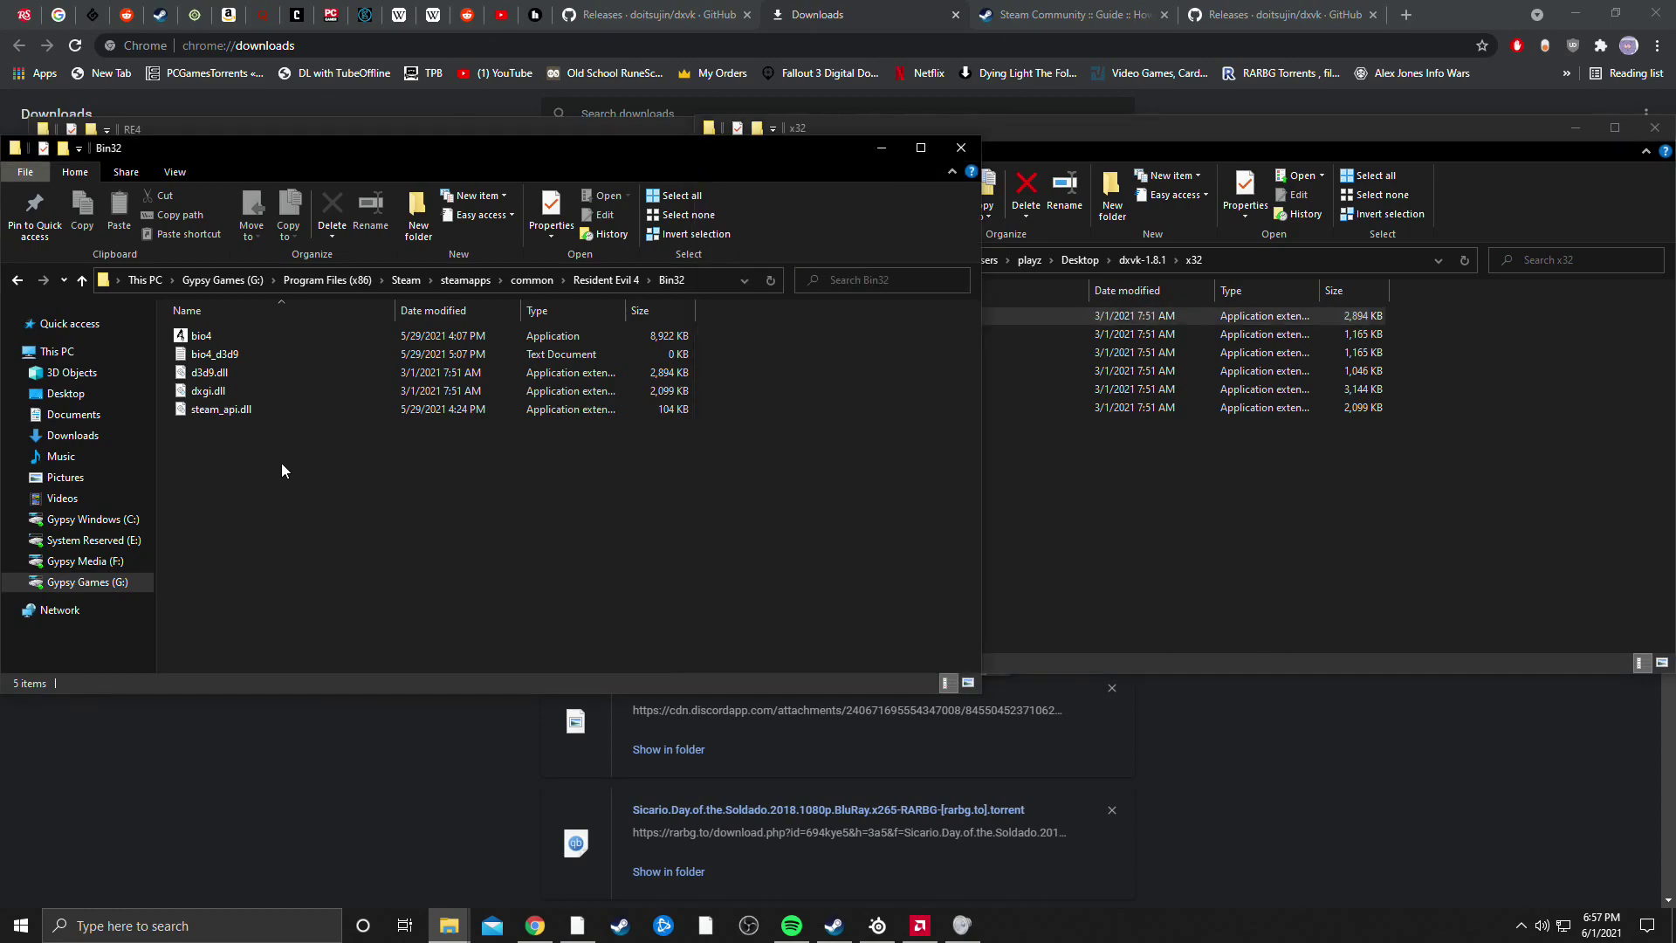
left_click(1178, 475)
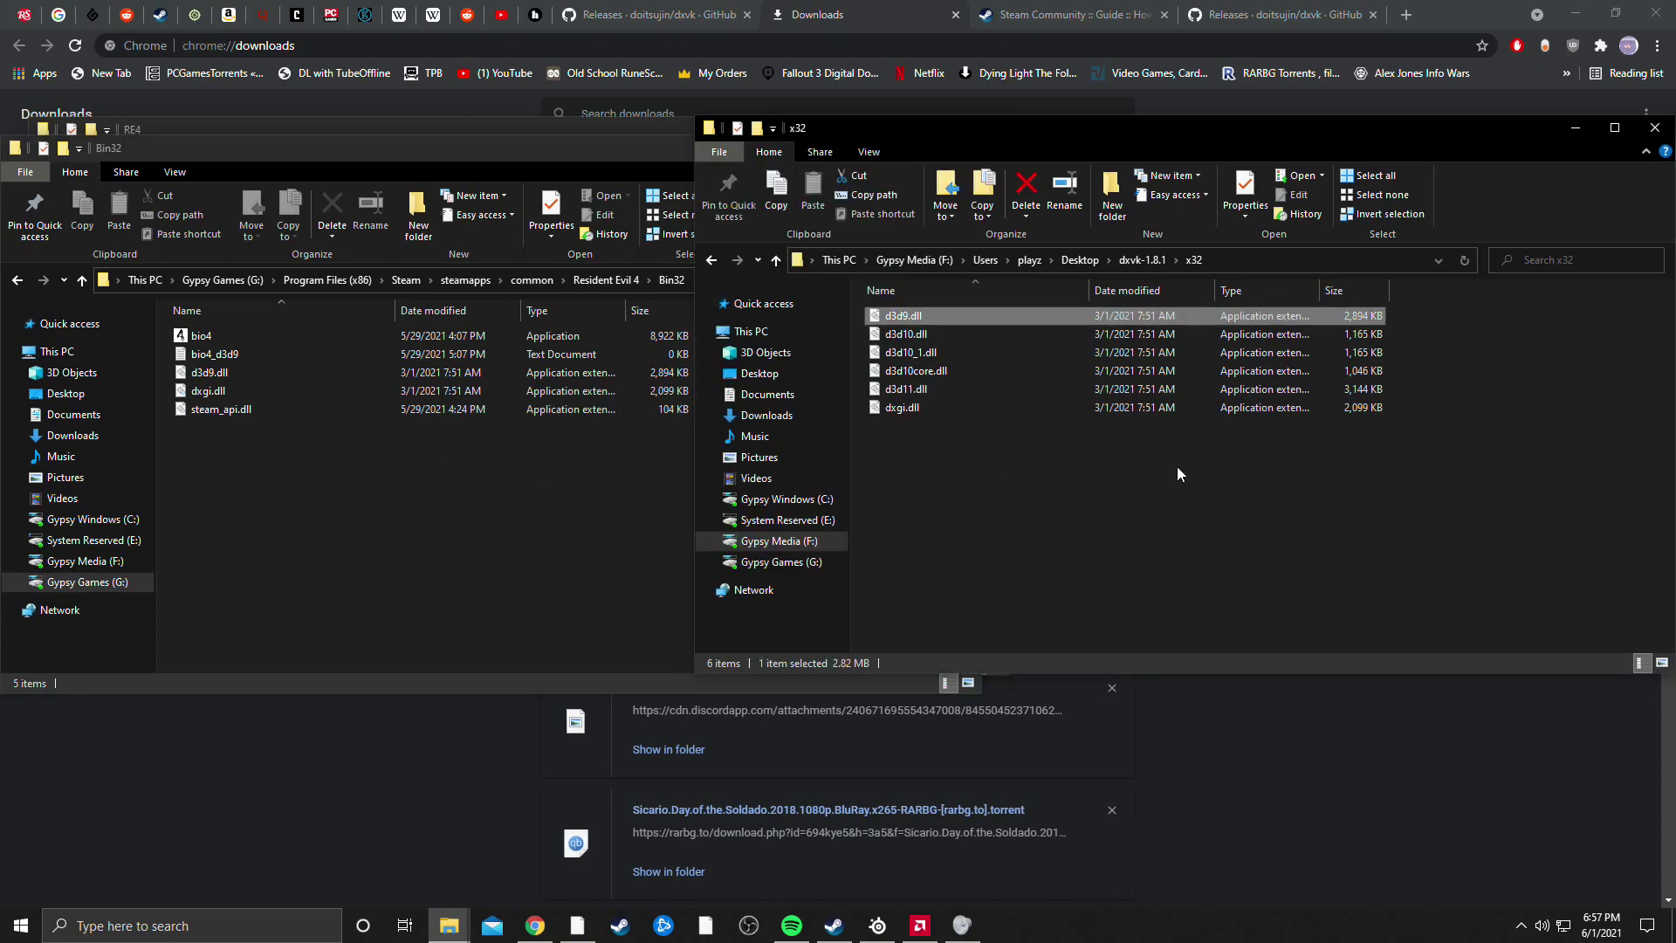
left_click(909, 411)
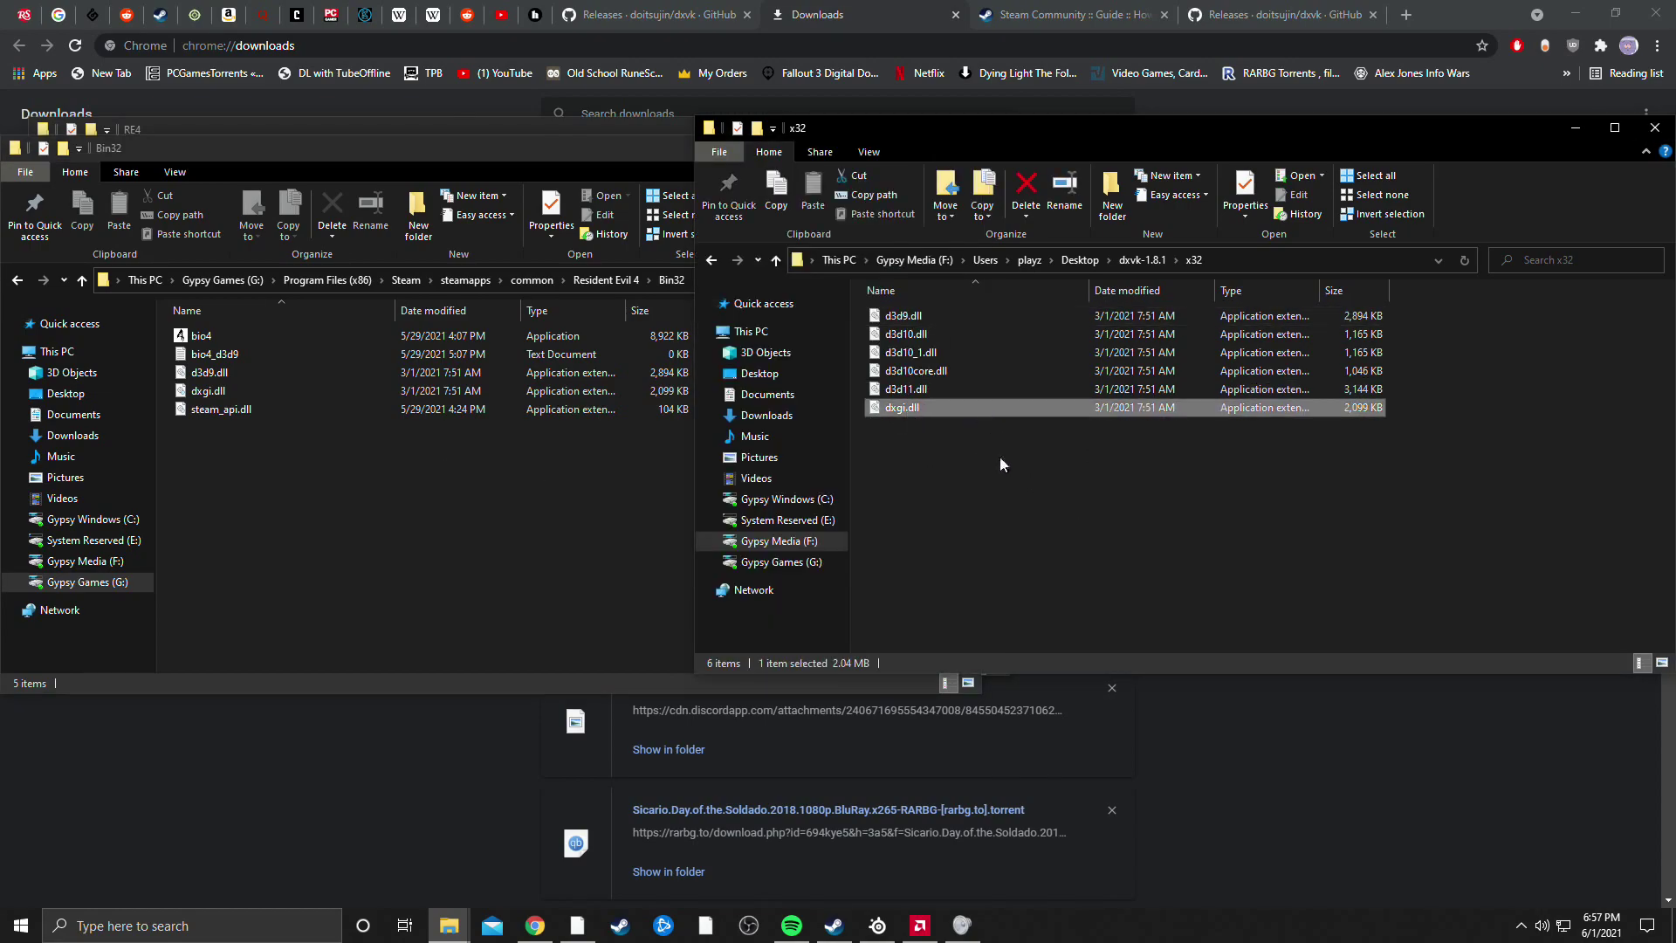
left_click(341, 486)
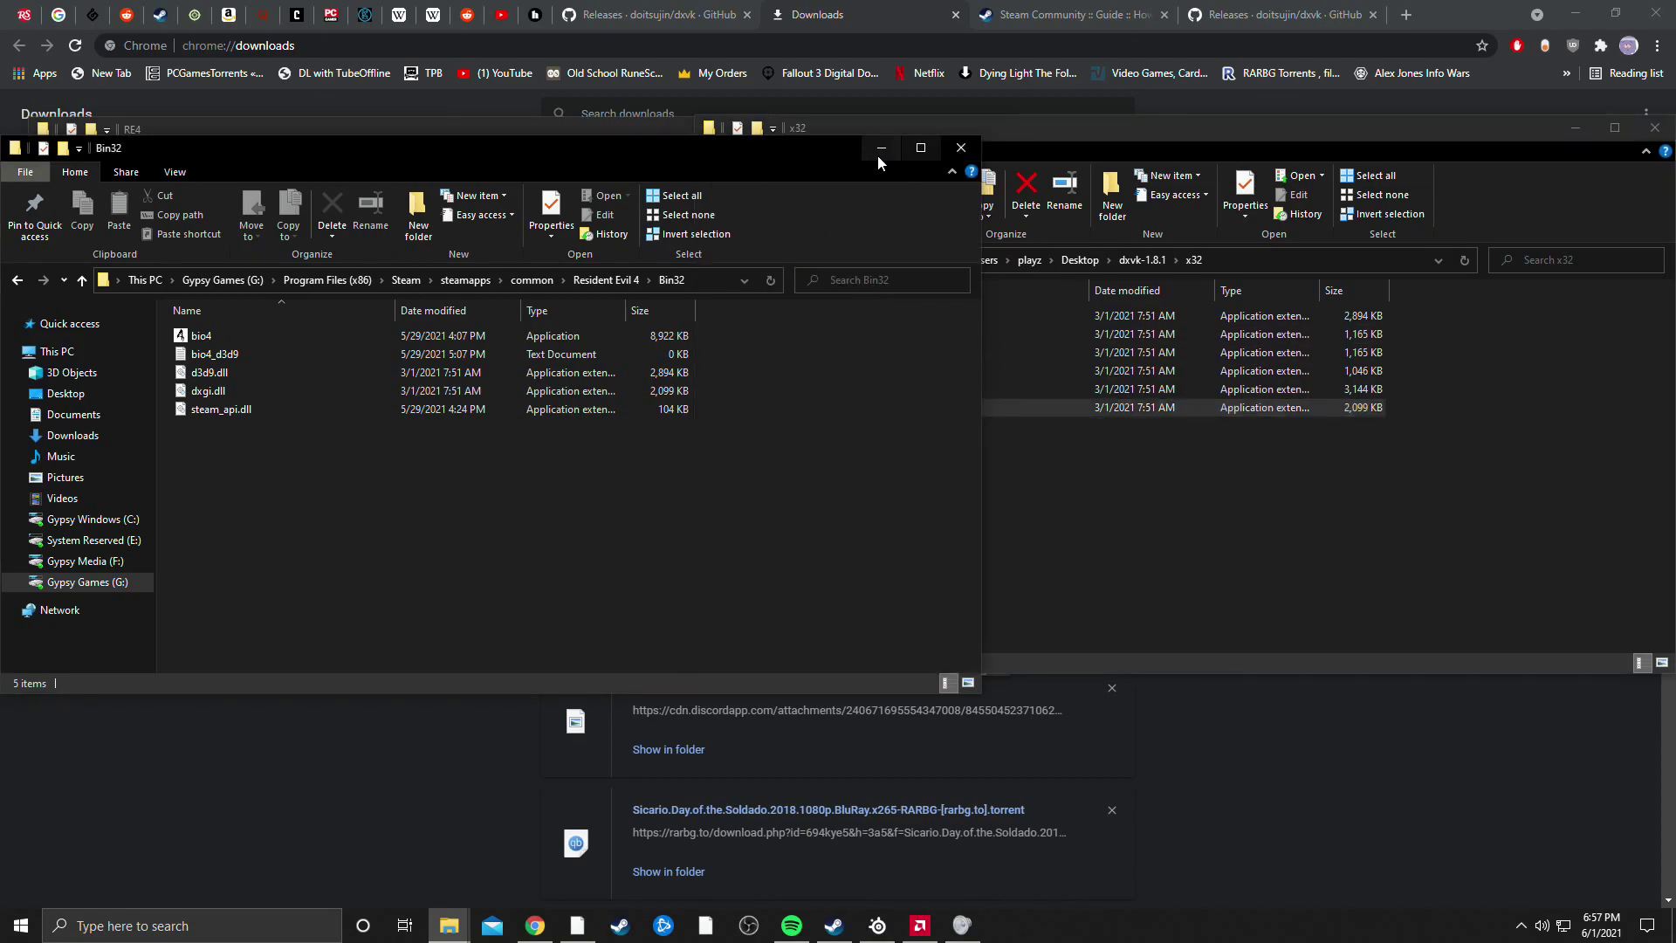
left_click(961, 148)
Step: Bring the x32 and My Games\Capcom\RE4 folders over Steam and open the RE4 config file
left_click(834, 925)
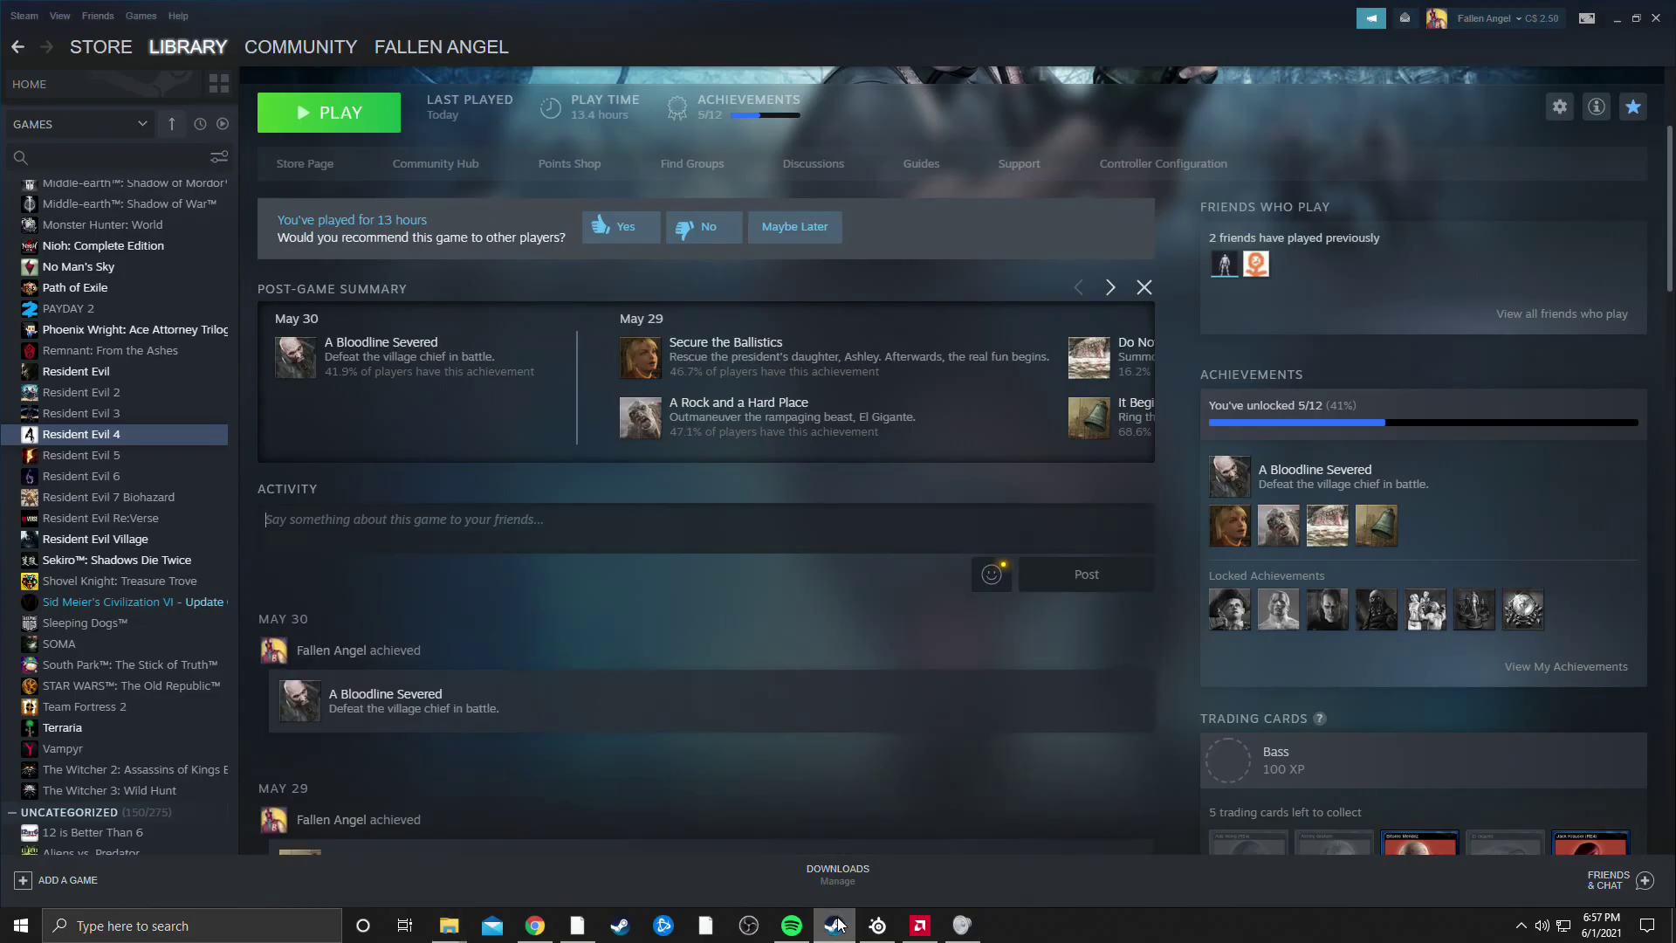
scroll(724, 646, "up", 3)
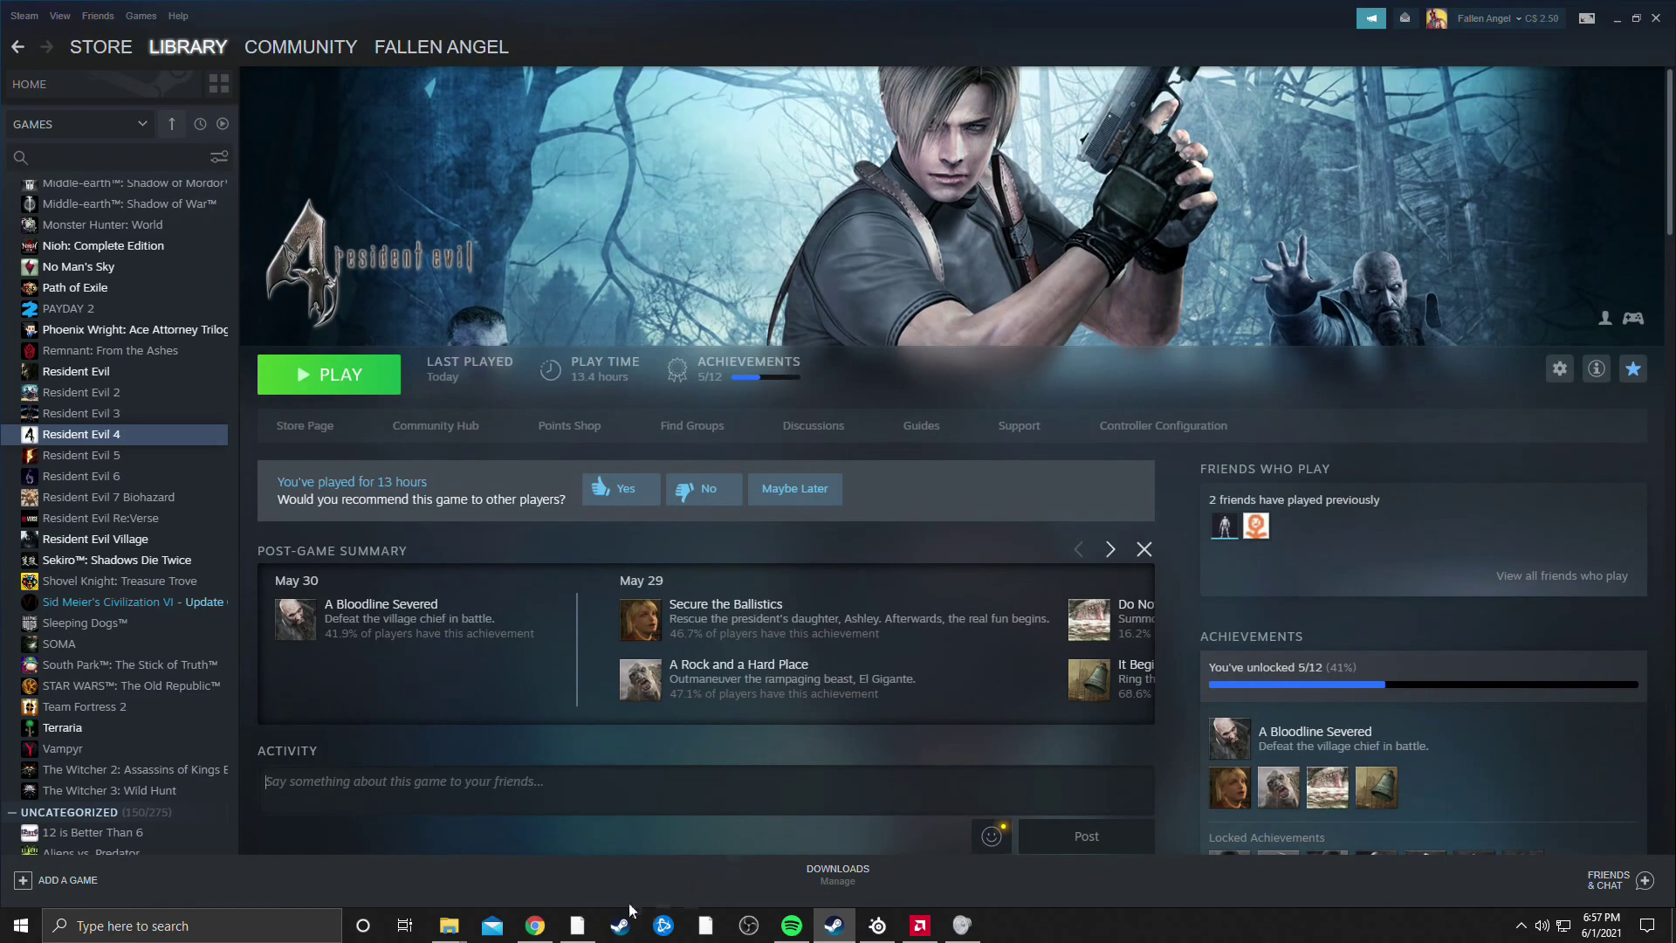
mouse_move(468, 935)
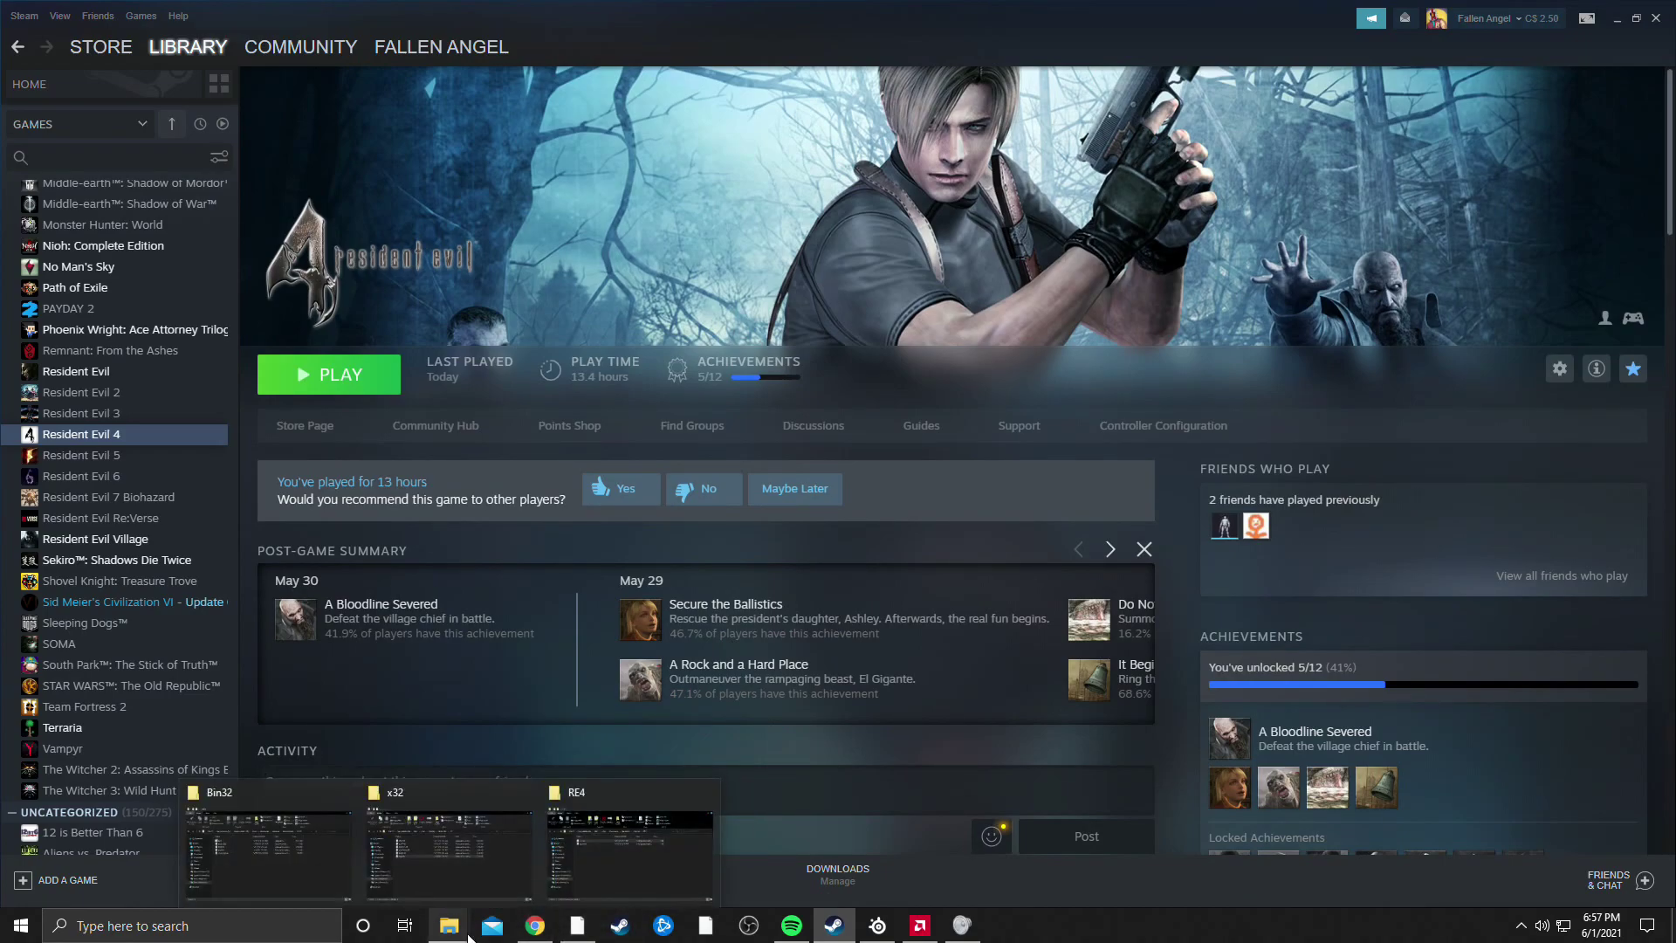
mouse_move(292, 866)
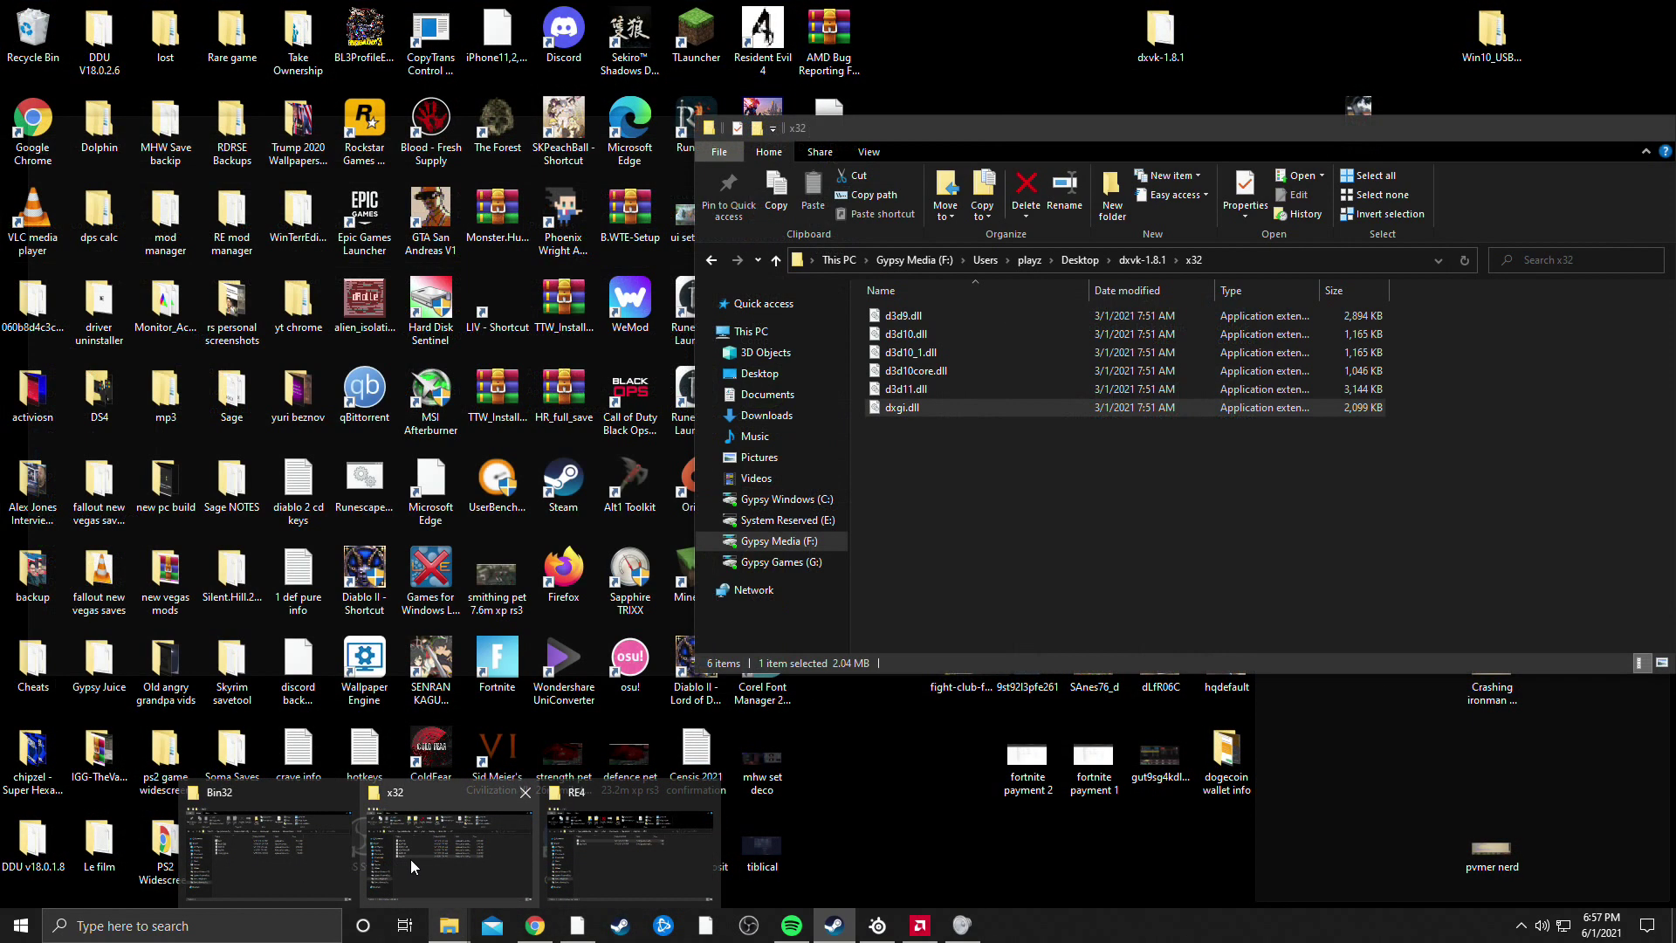
left_click(410, 859)
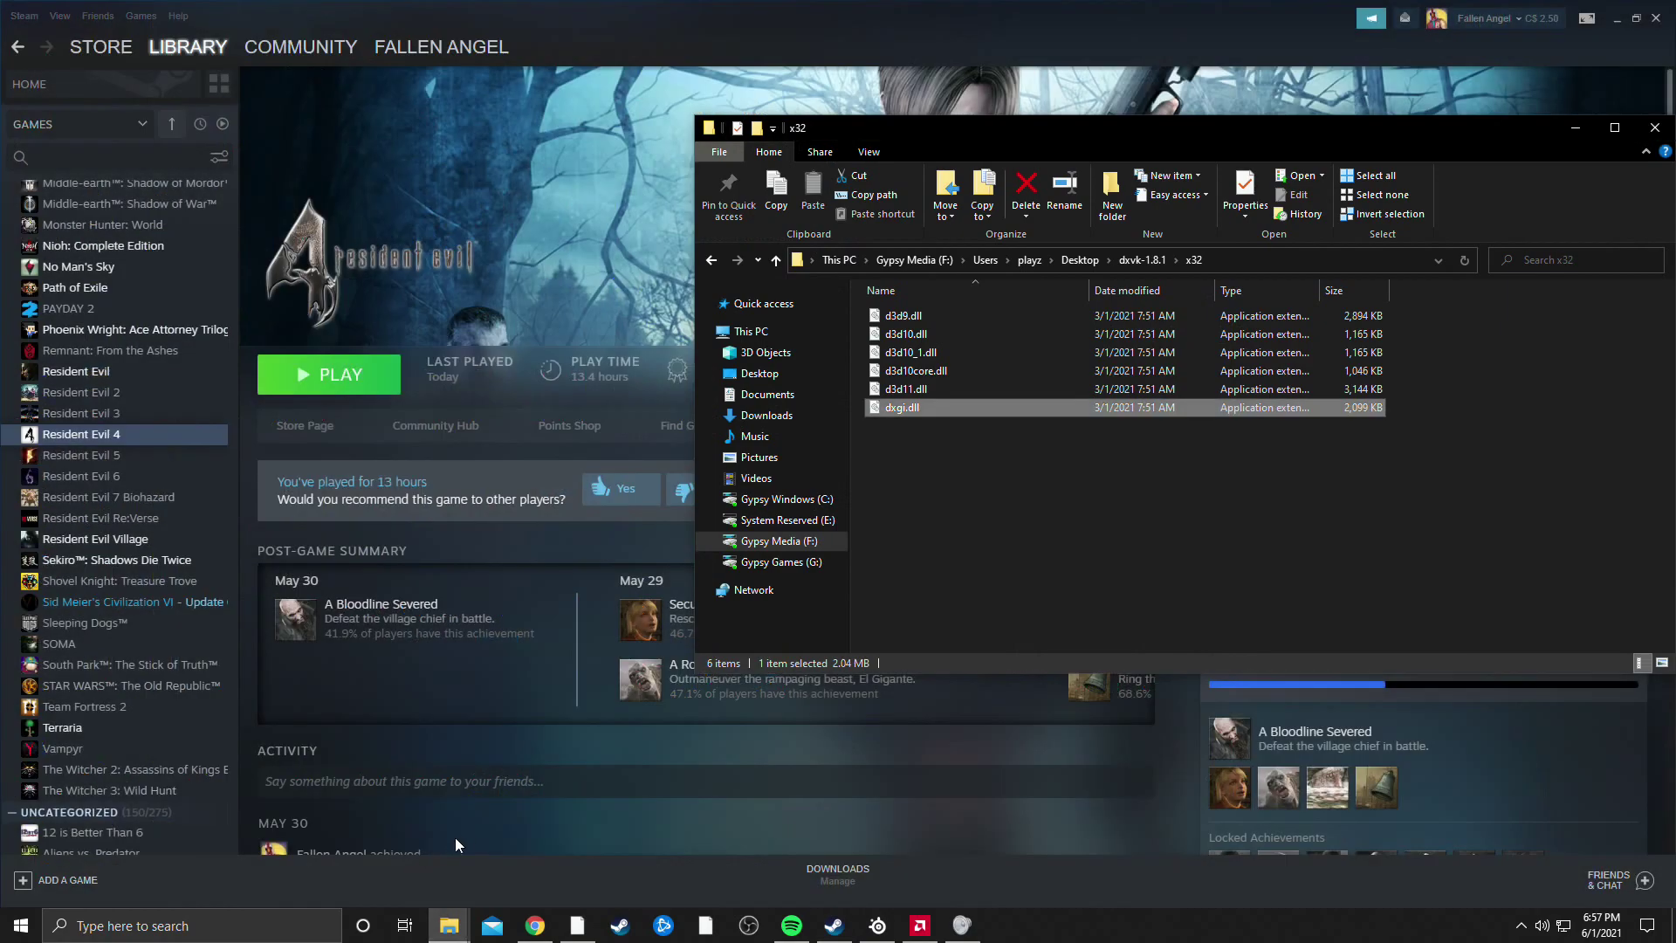
mouse_move(449, 927)
left_click(627, 860)
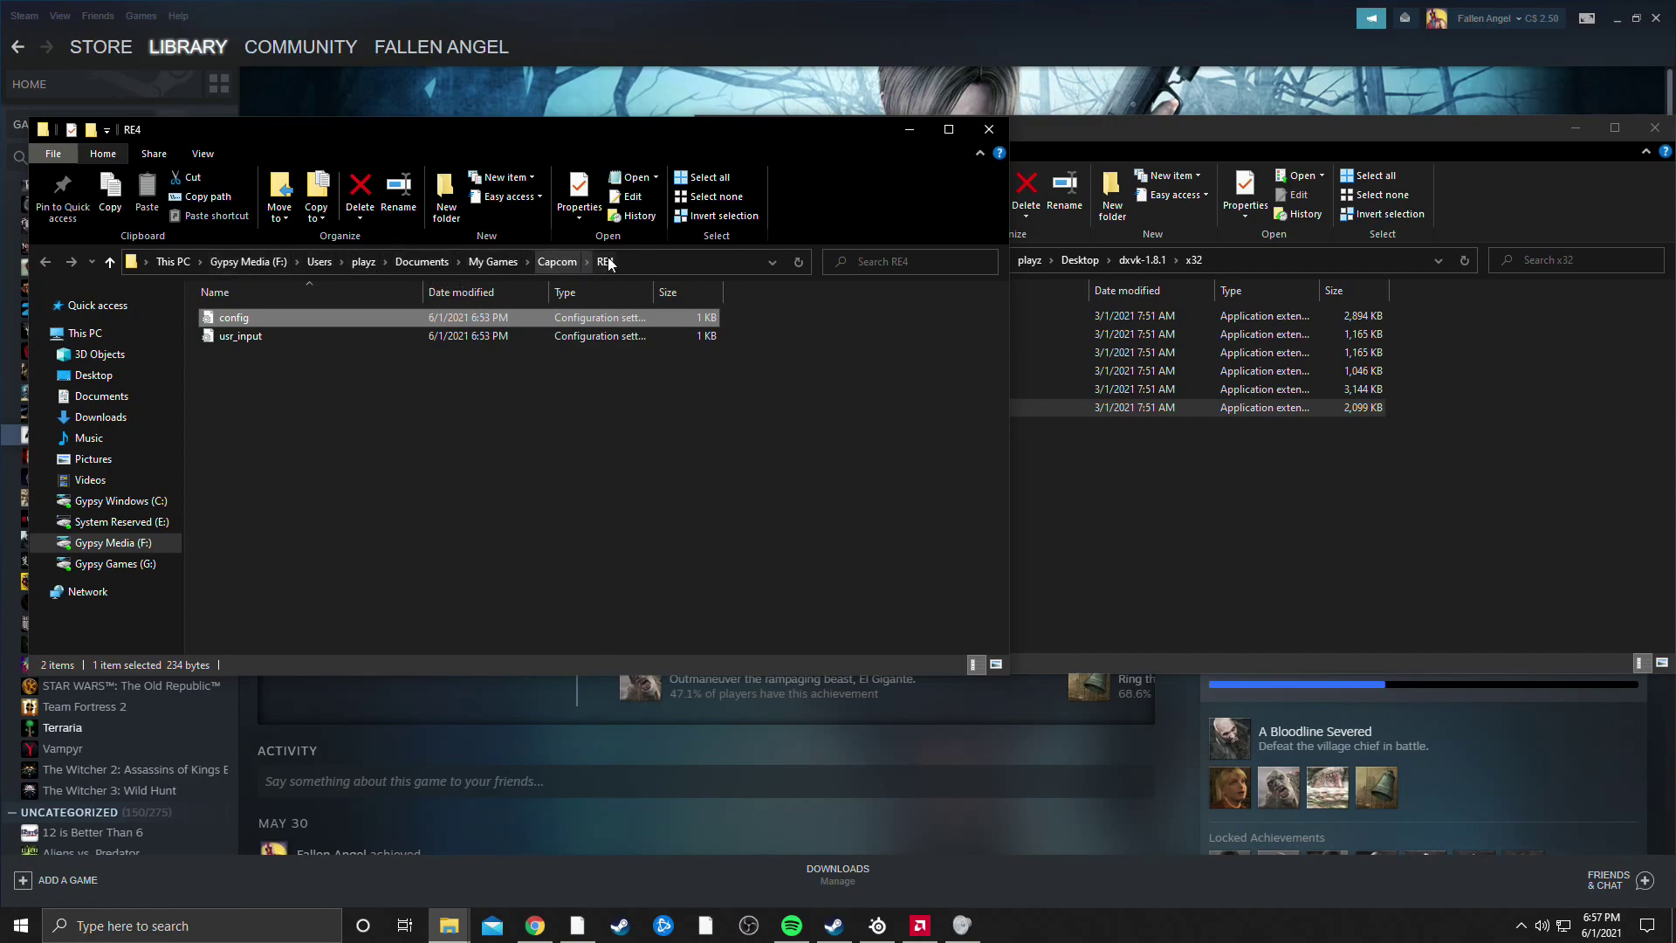
double_click(281, 317)
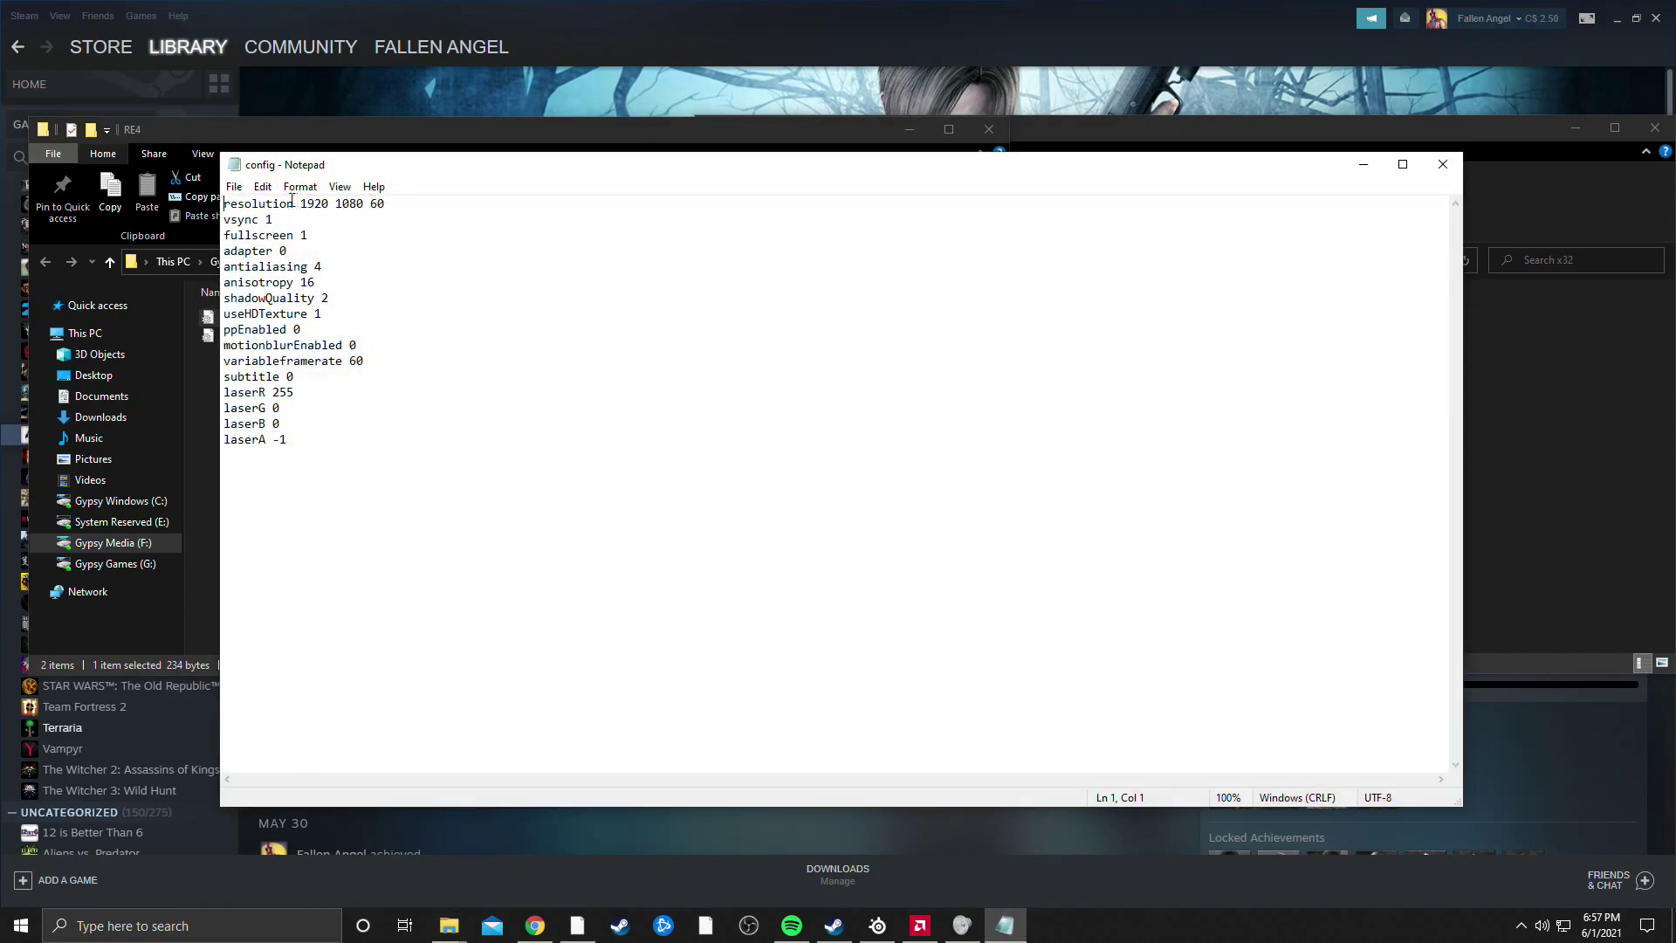
left_click_drag(300, 203, 363, 206)
left_click(365, 206)
mouse_move(363, 206)
left_mouse_down()
mouse_move(300, 206)
mouse_move(389, 204)
left_mouse_up()
left_click(403, 206)
left_click(385, 204)
left_click(401, 204)
left_click(383, 206)
left_click(390, 205)
left_click(390, 205)
left_click(396, 202)
left_click(391, 205)
left_click(391, 204)
Step: Change fullscreen to 0, then point out antialiasing 4 and motionblurEnabled 0
key("BackSpace")
type("0")
left_click_drag(224, 266, 363, 267)
left_click(348, 271)
left_click(368, 268)
left_click_drag(348, 345, 386, 344)
Step: Save the config, close Notepad, and minimize the x32 and RE4 folder windows
left_click(230, 186)
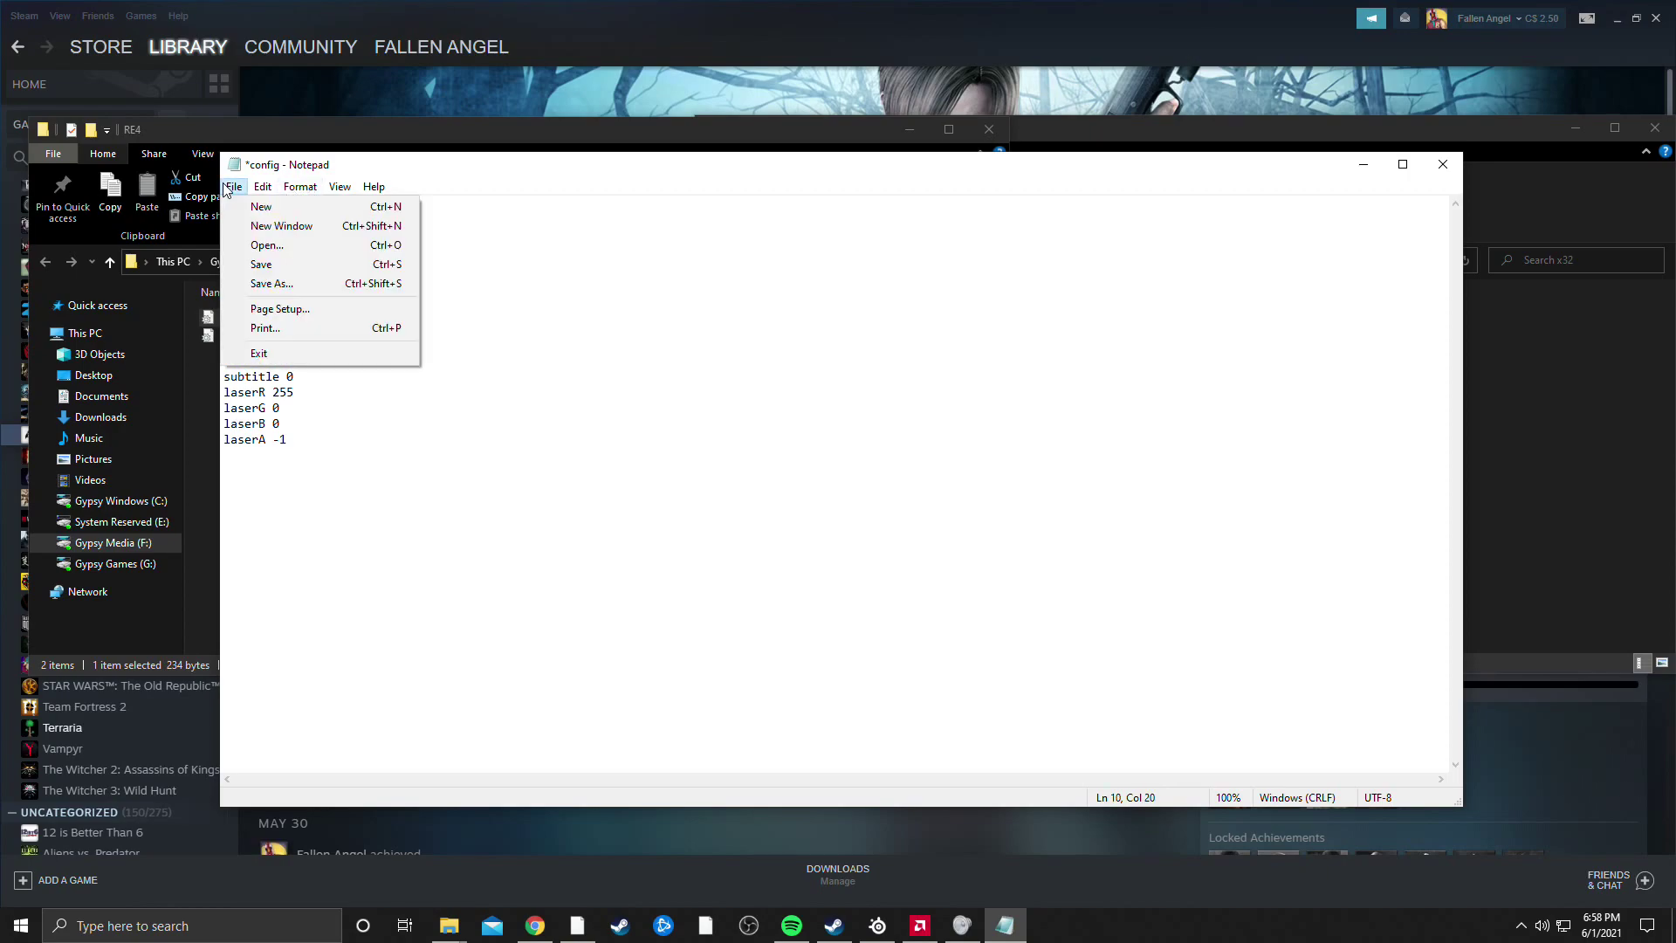
left_click(270, 263)
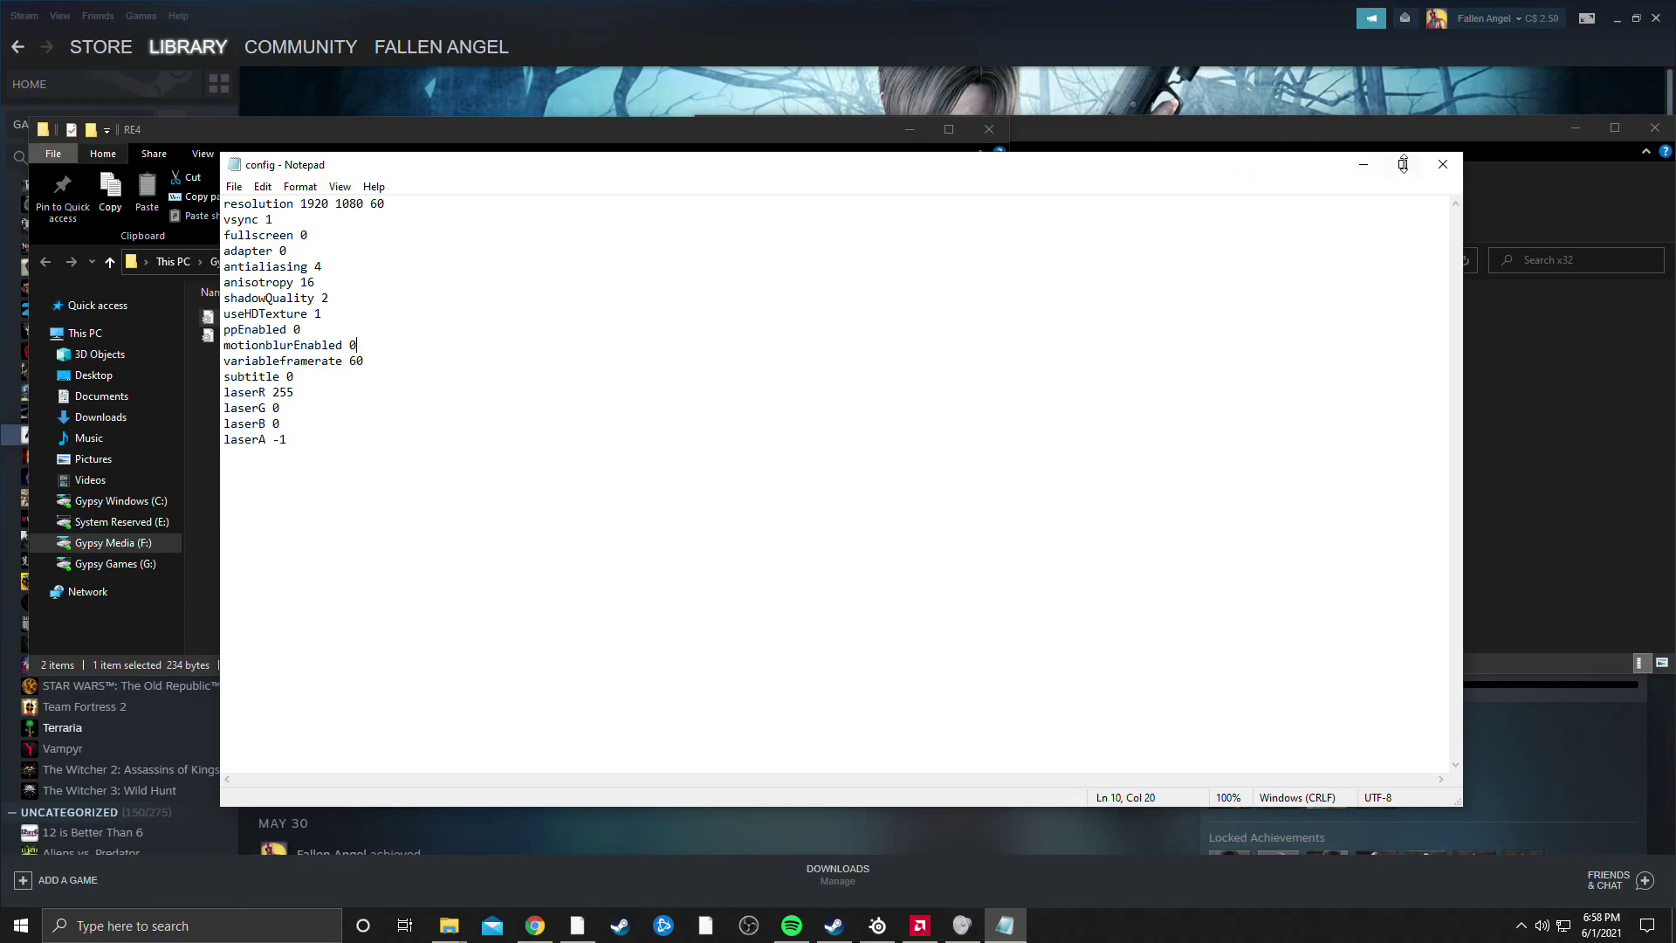
left_click(1442, 164)
left_click(1577, 131)
left_click(917, 131)
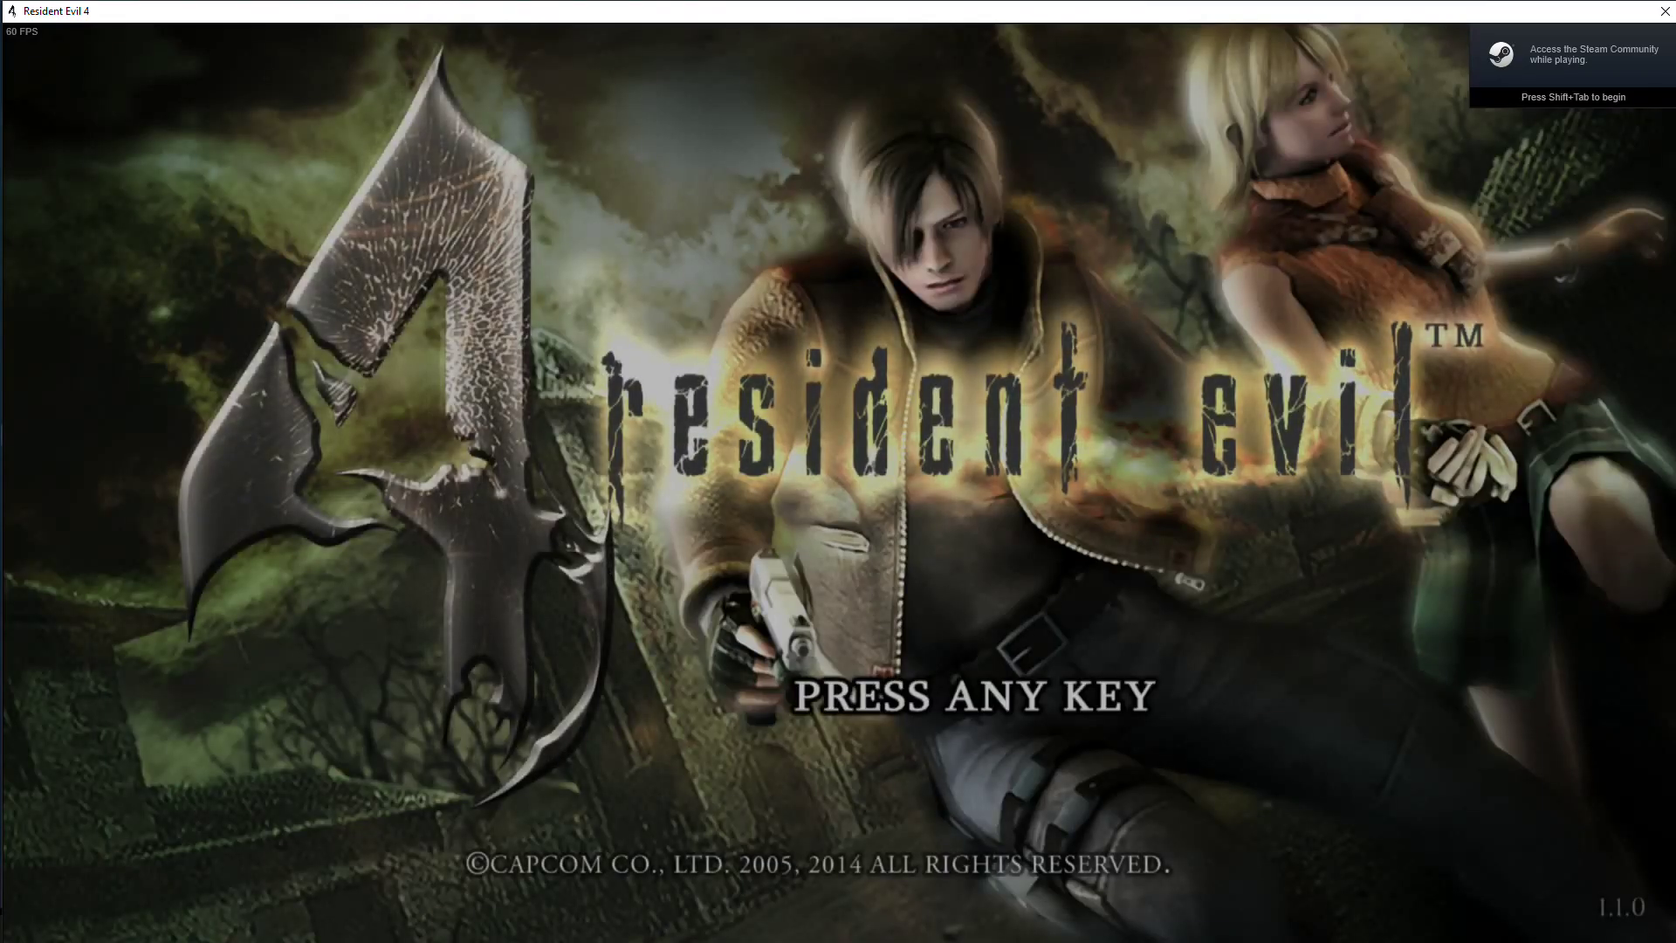
Step: Switch Fullscreen to ON under Help & Options > Options > Video Settings, then return to the title menu
key("Return")
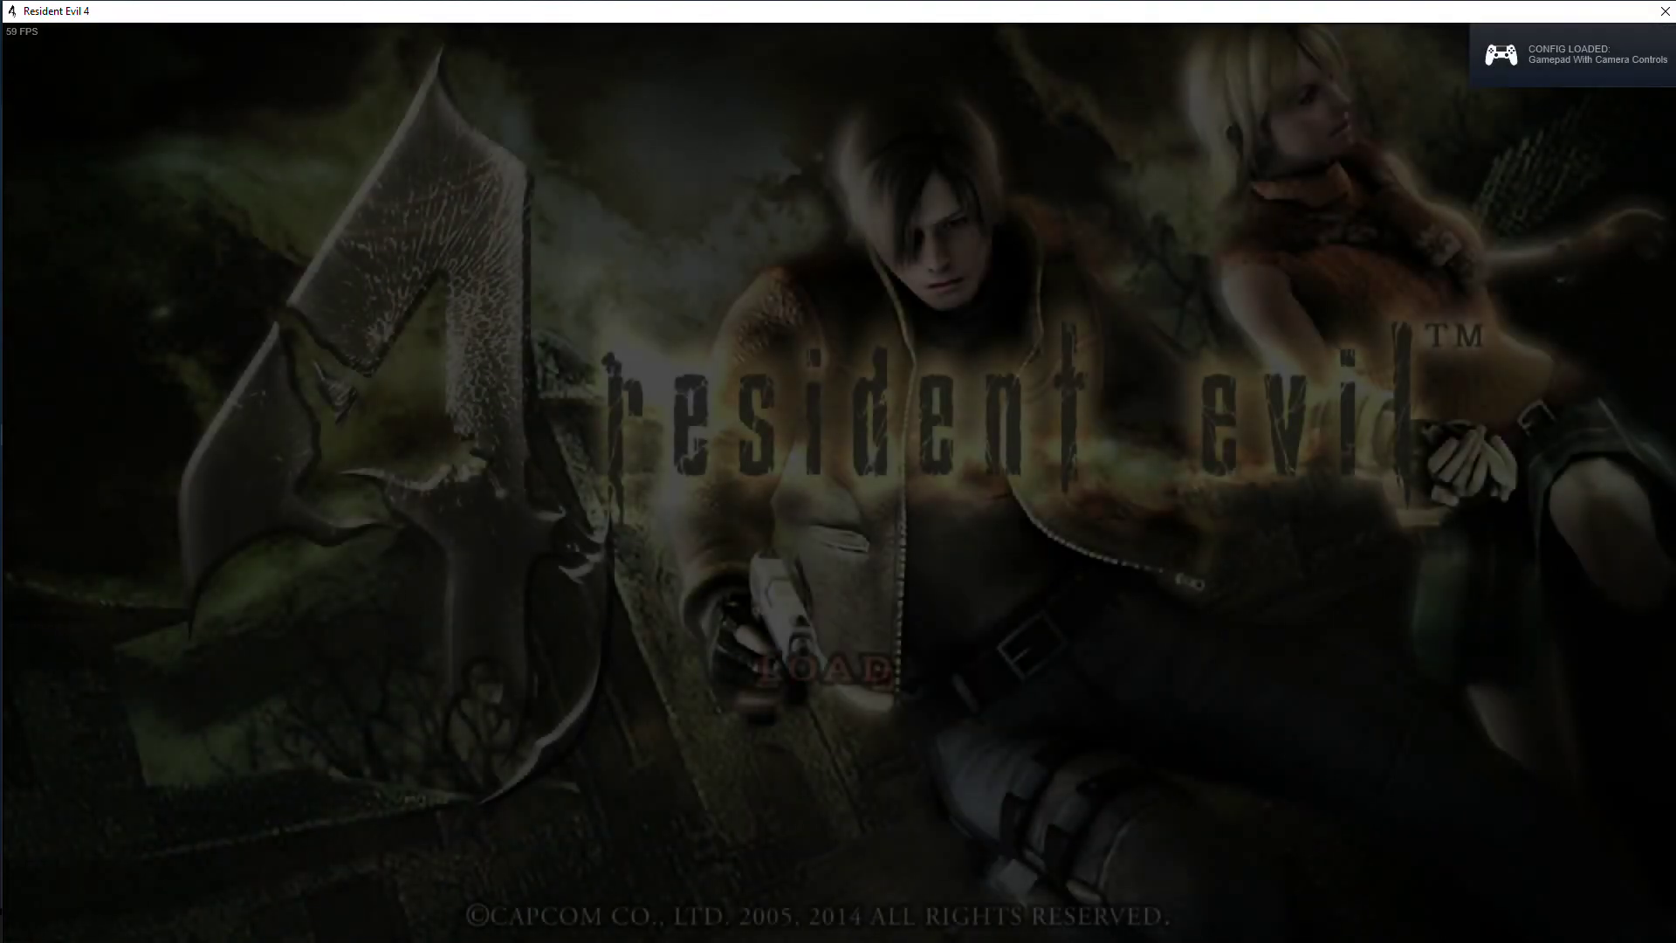
key("Down")
key("Down")
key("Return")
key("Down")
key("Down")
key("Return")
key("Down")
key("Down")
key("Return")
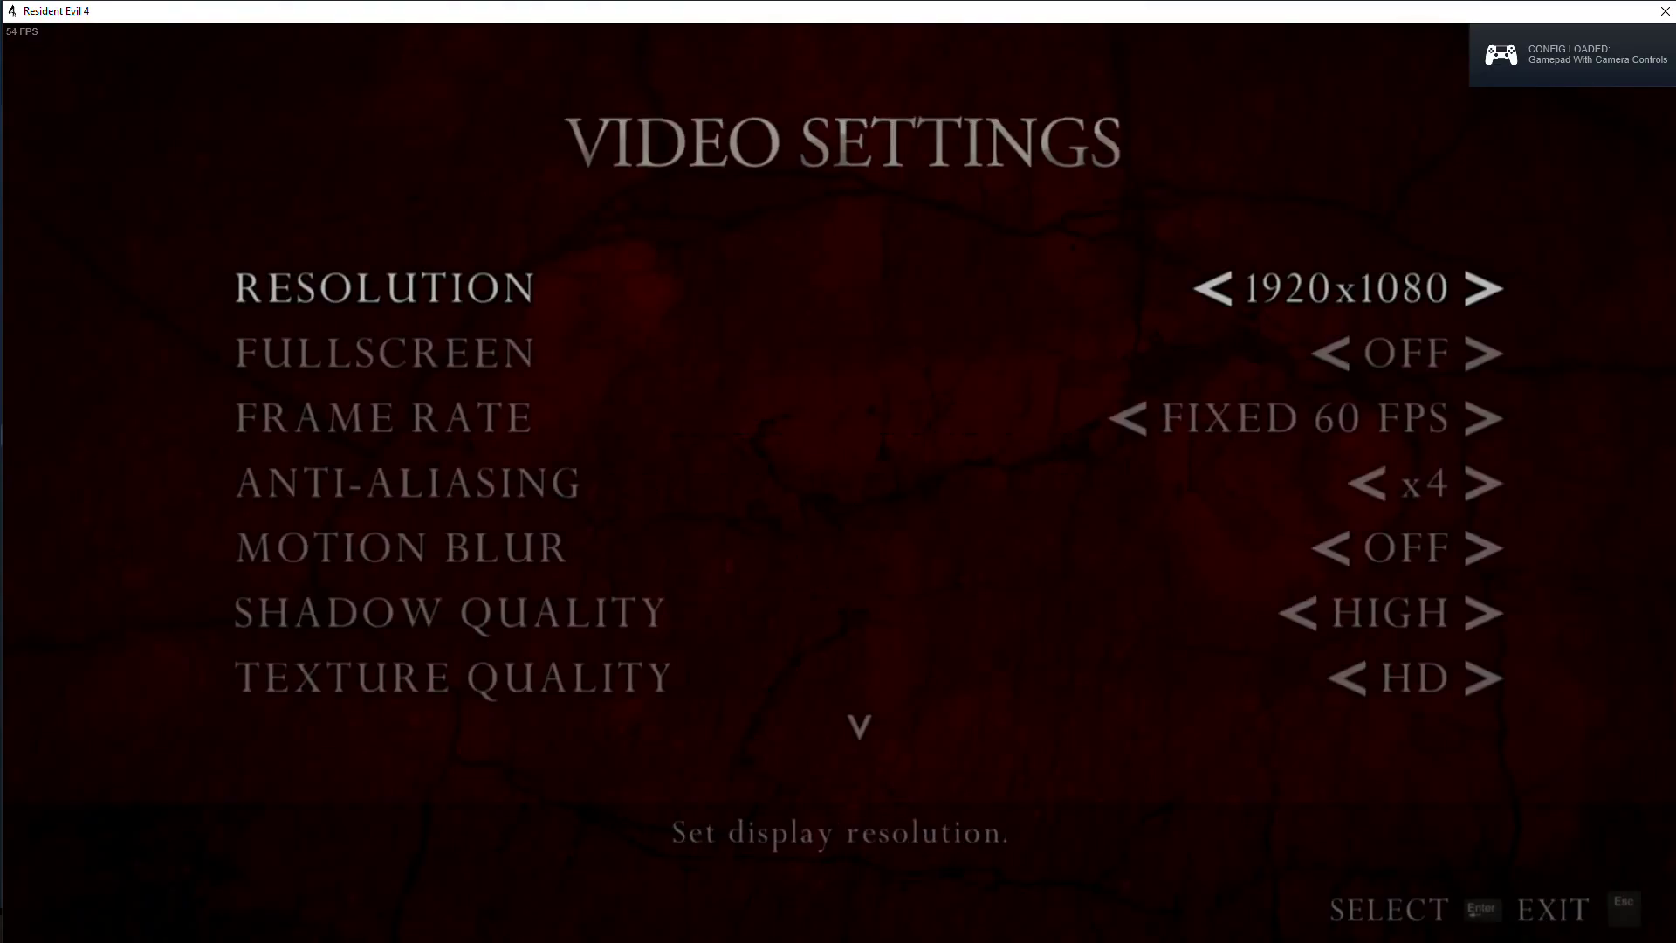
key("Down")
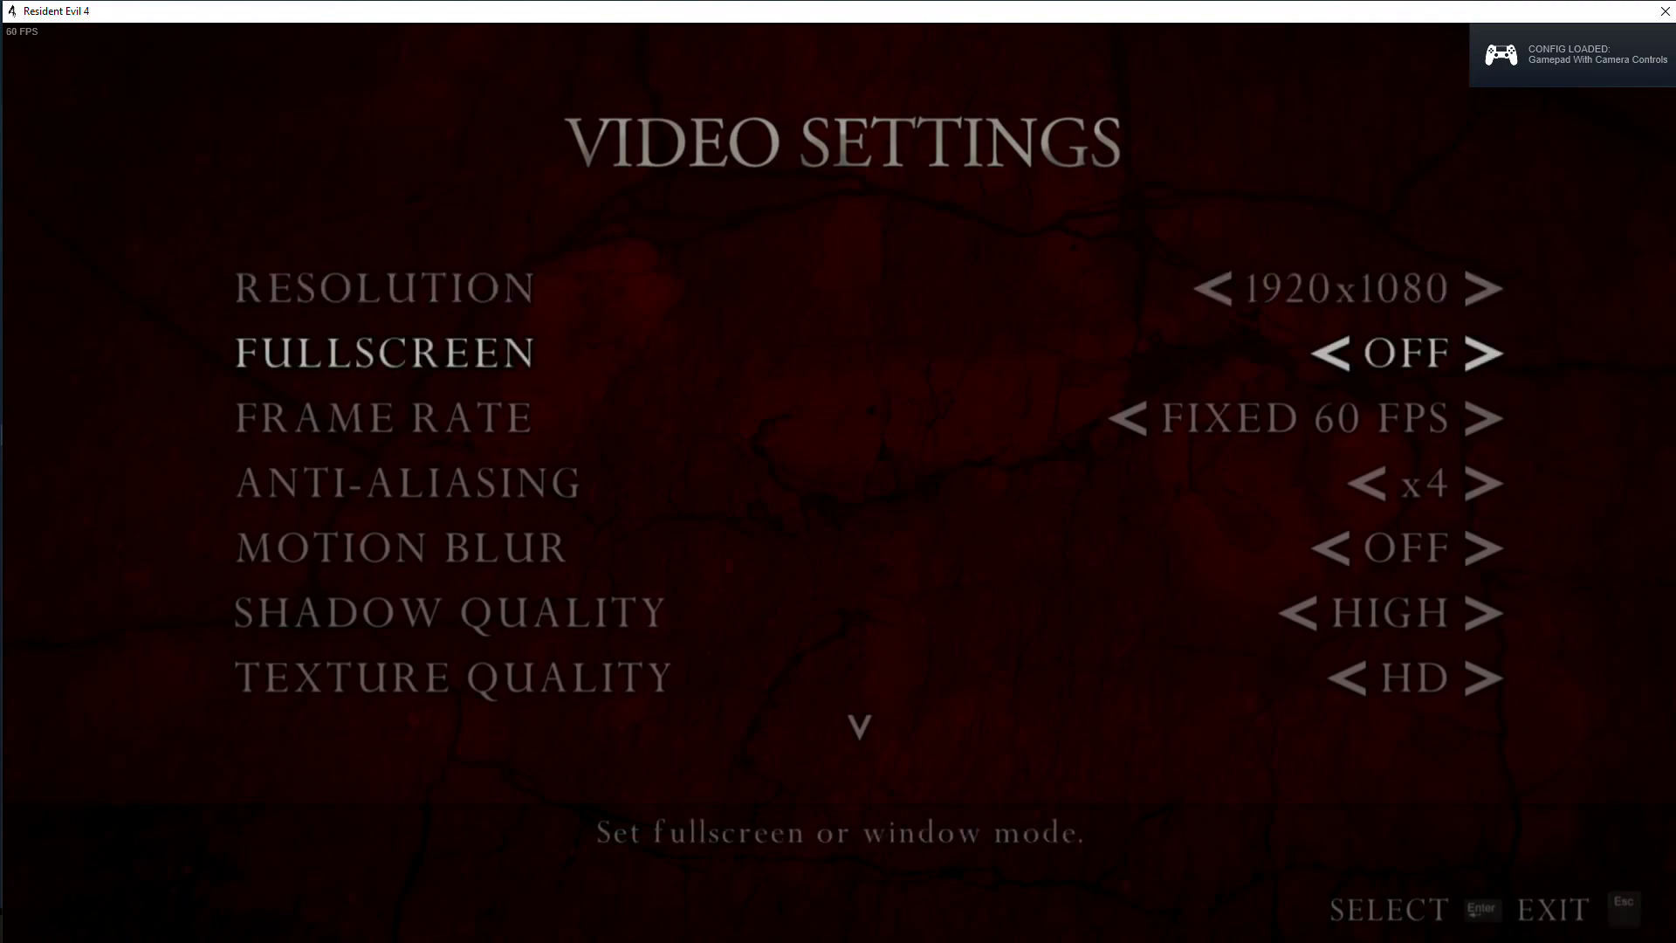
key("Right")
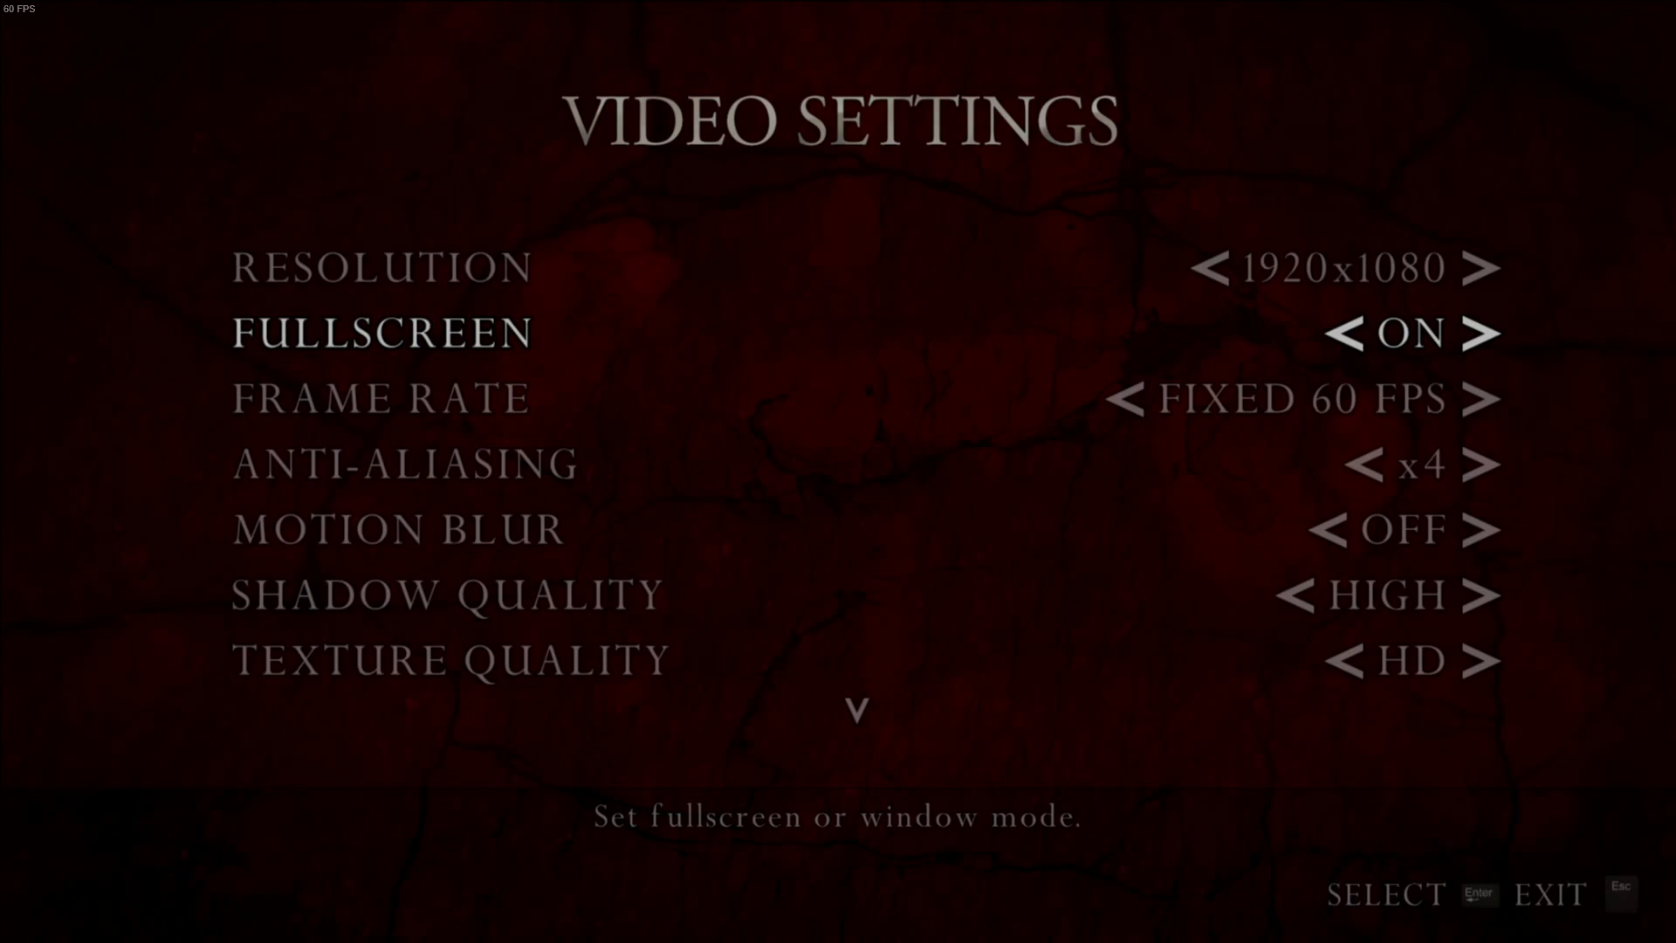
key("Escape")
key("Escape")
Step: Load the slot 01 save and walk Leon through the pistol-crest door
key("Up")
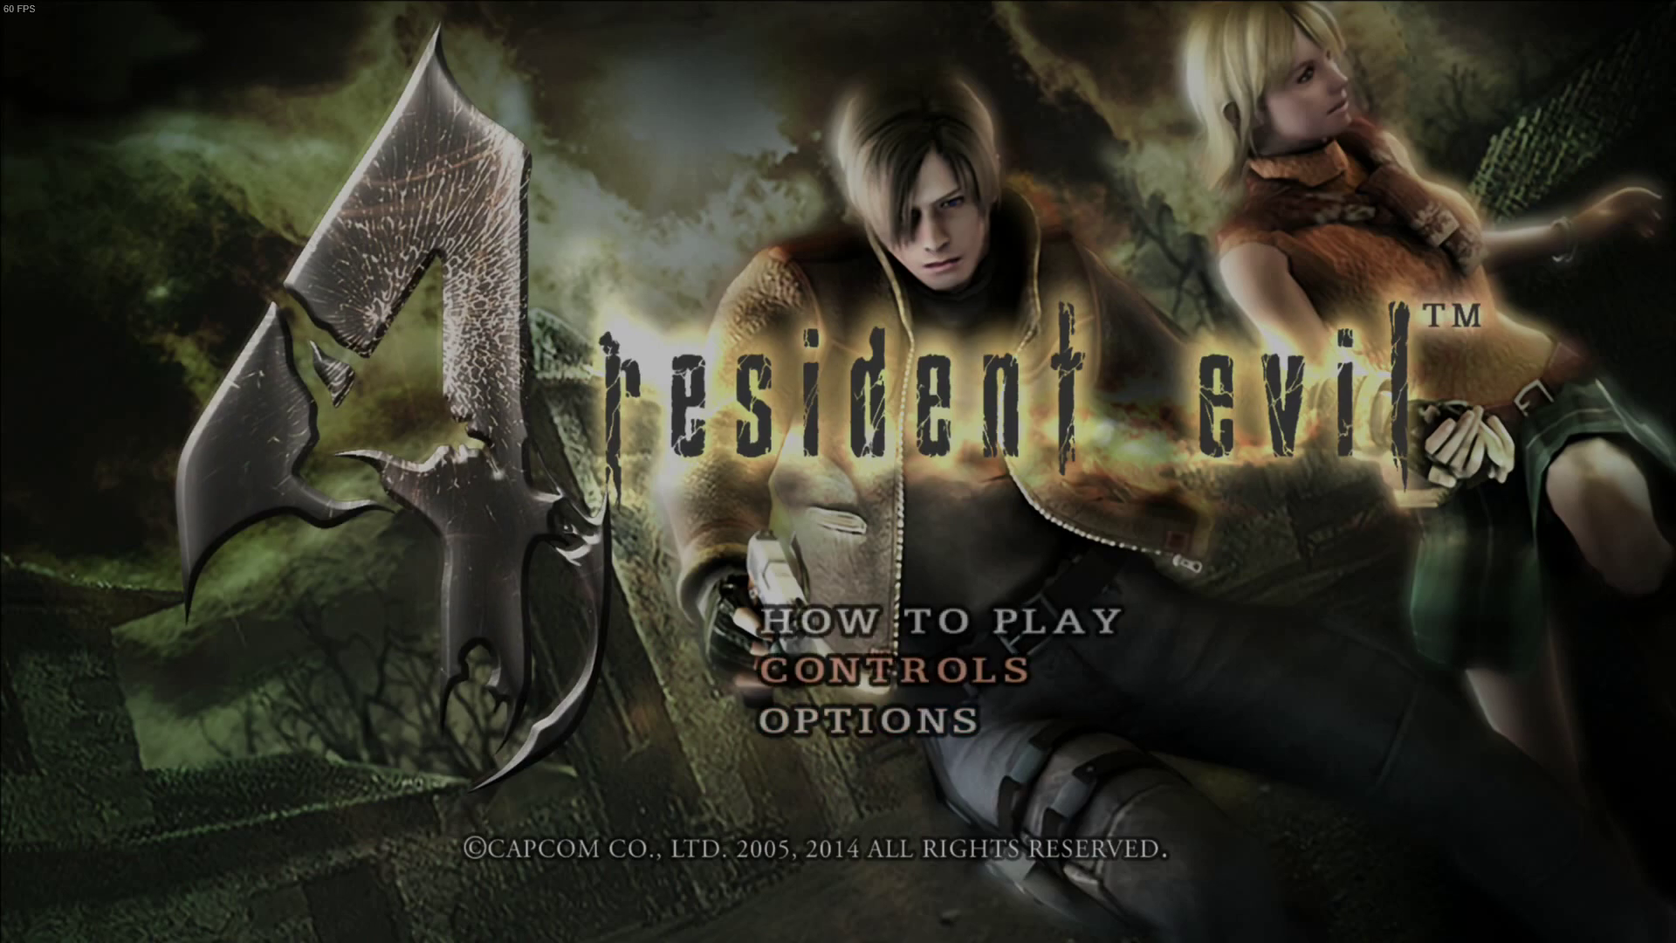
key("Escape")
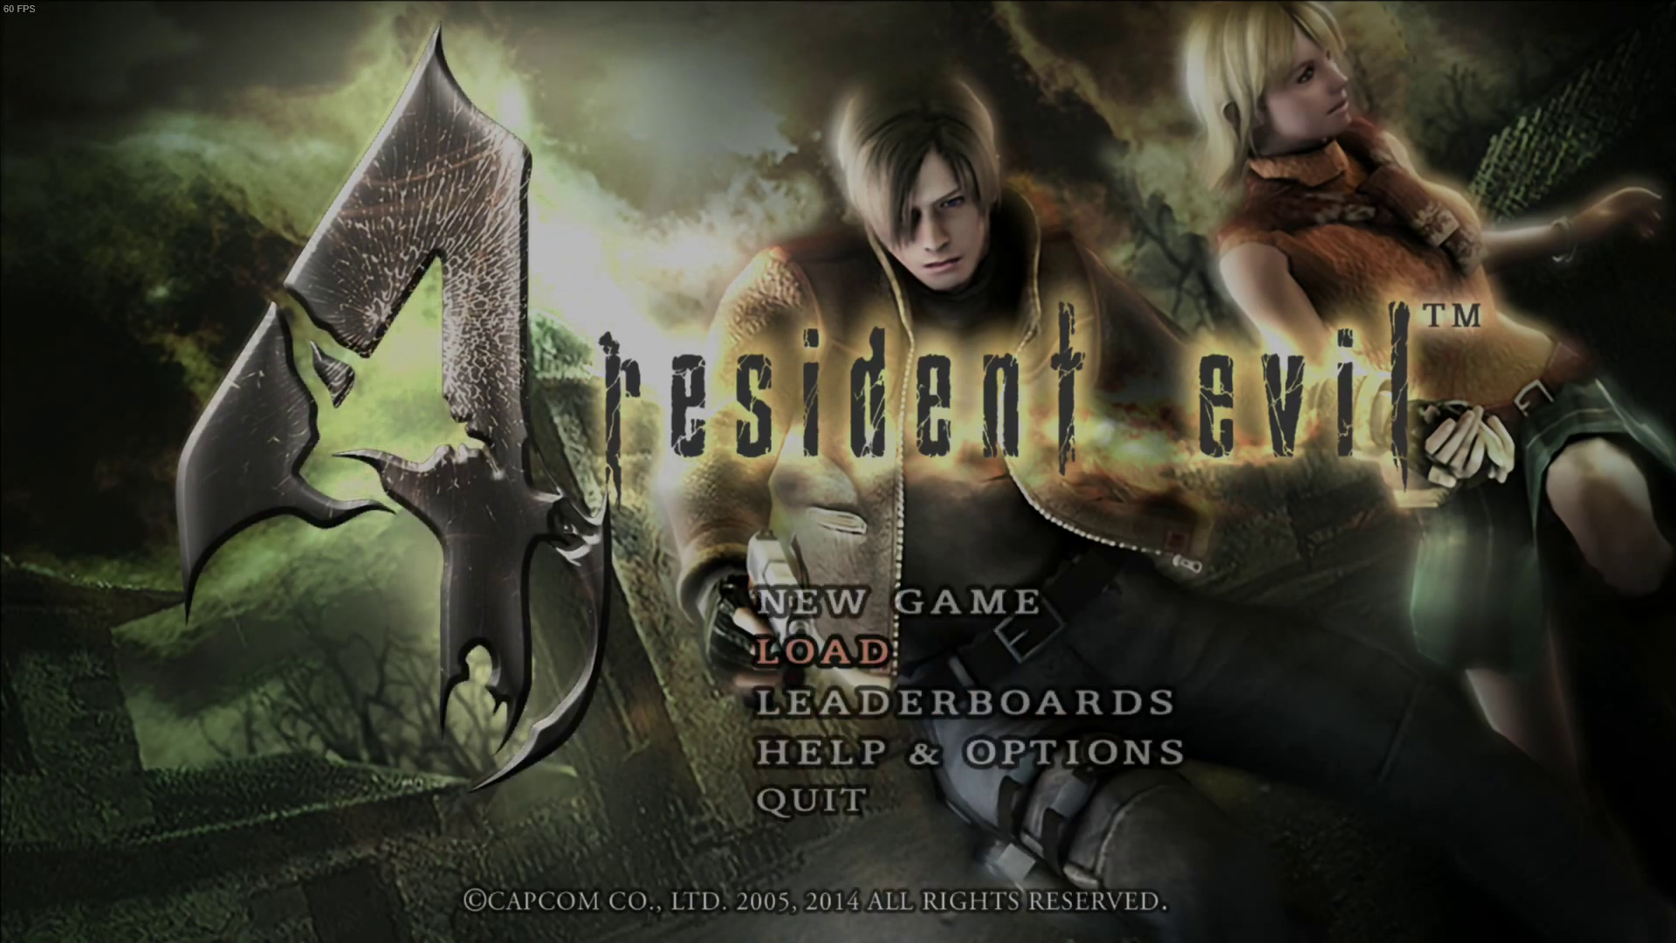
key("Return")
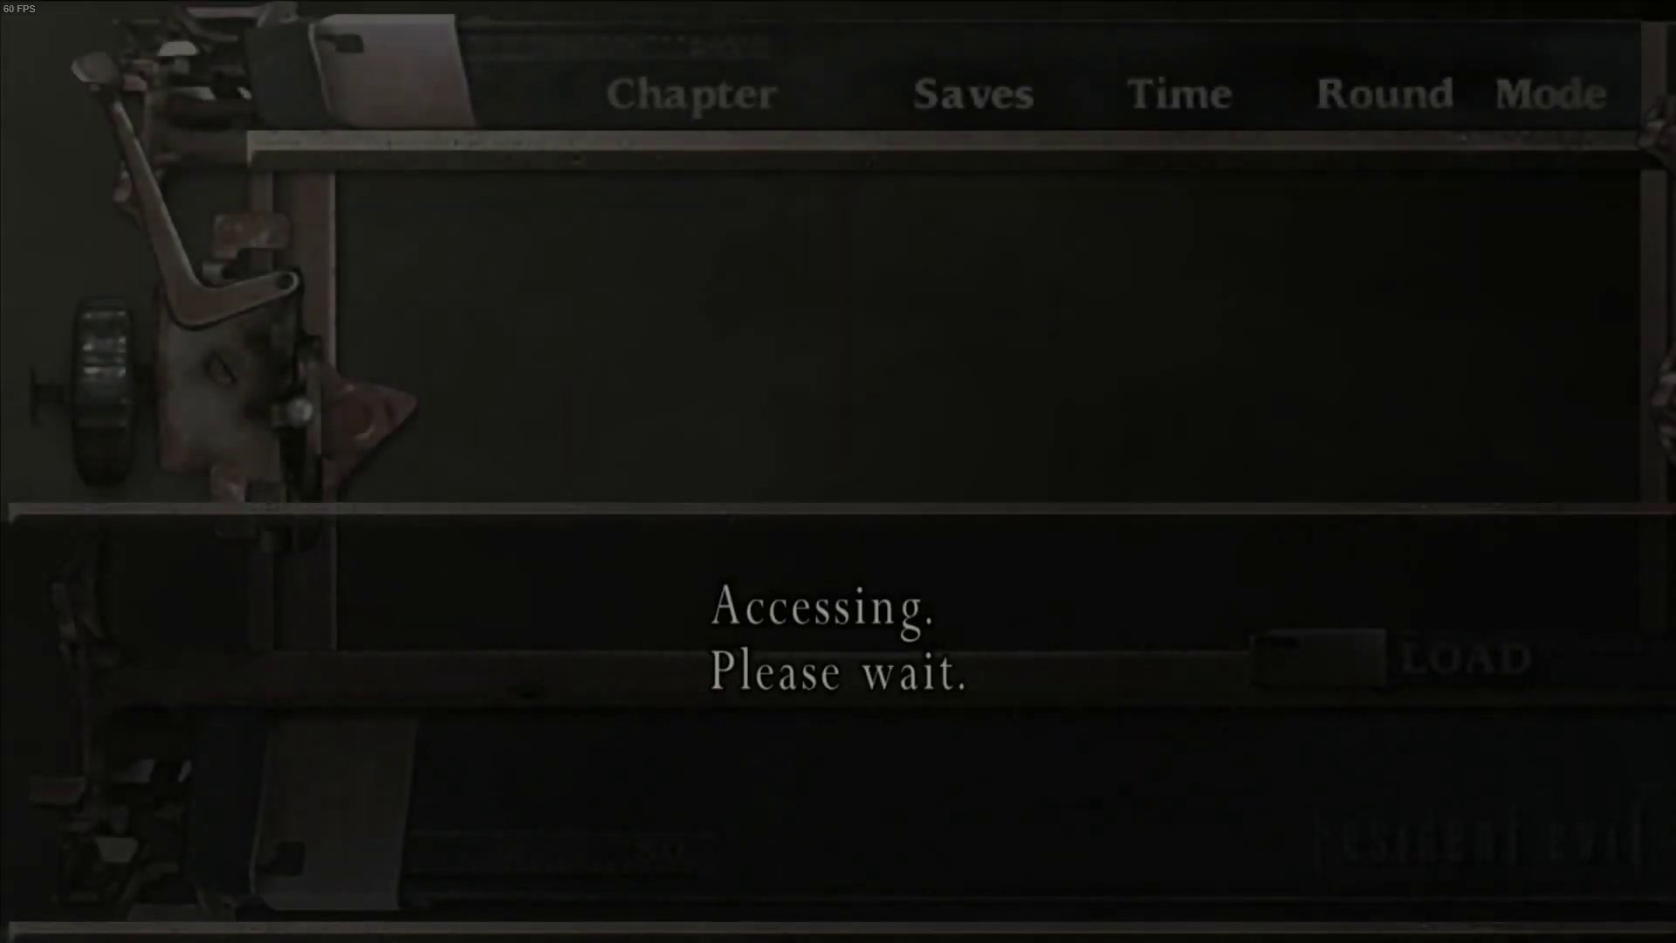
key("Return")
key("Return")
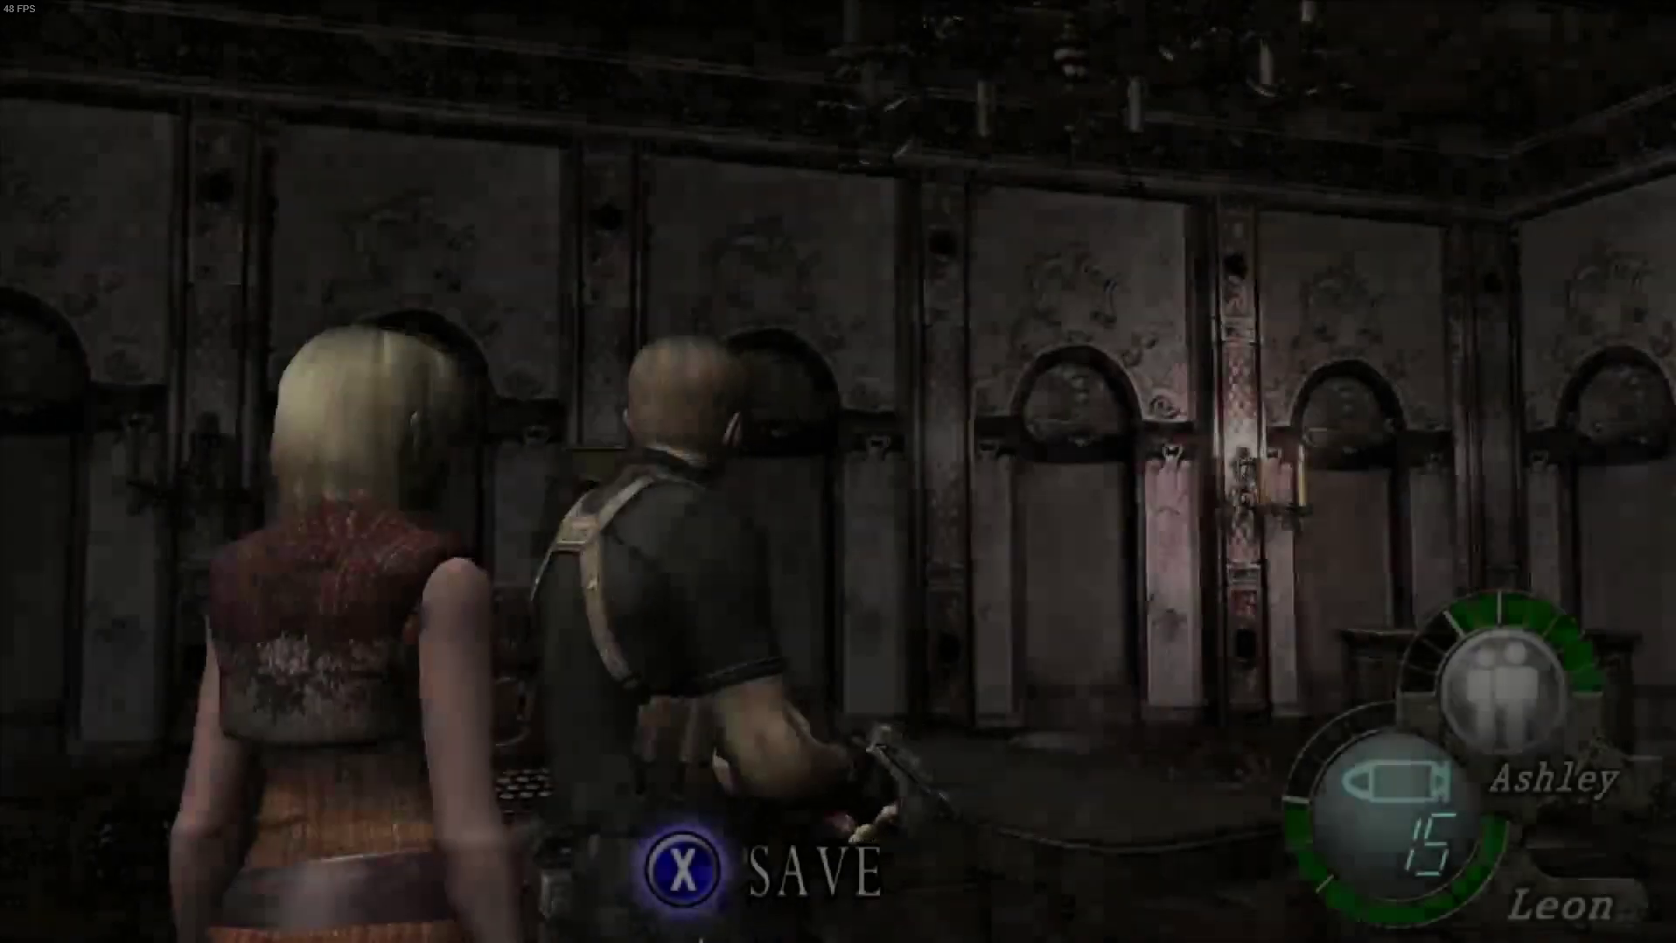
key("a")
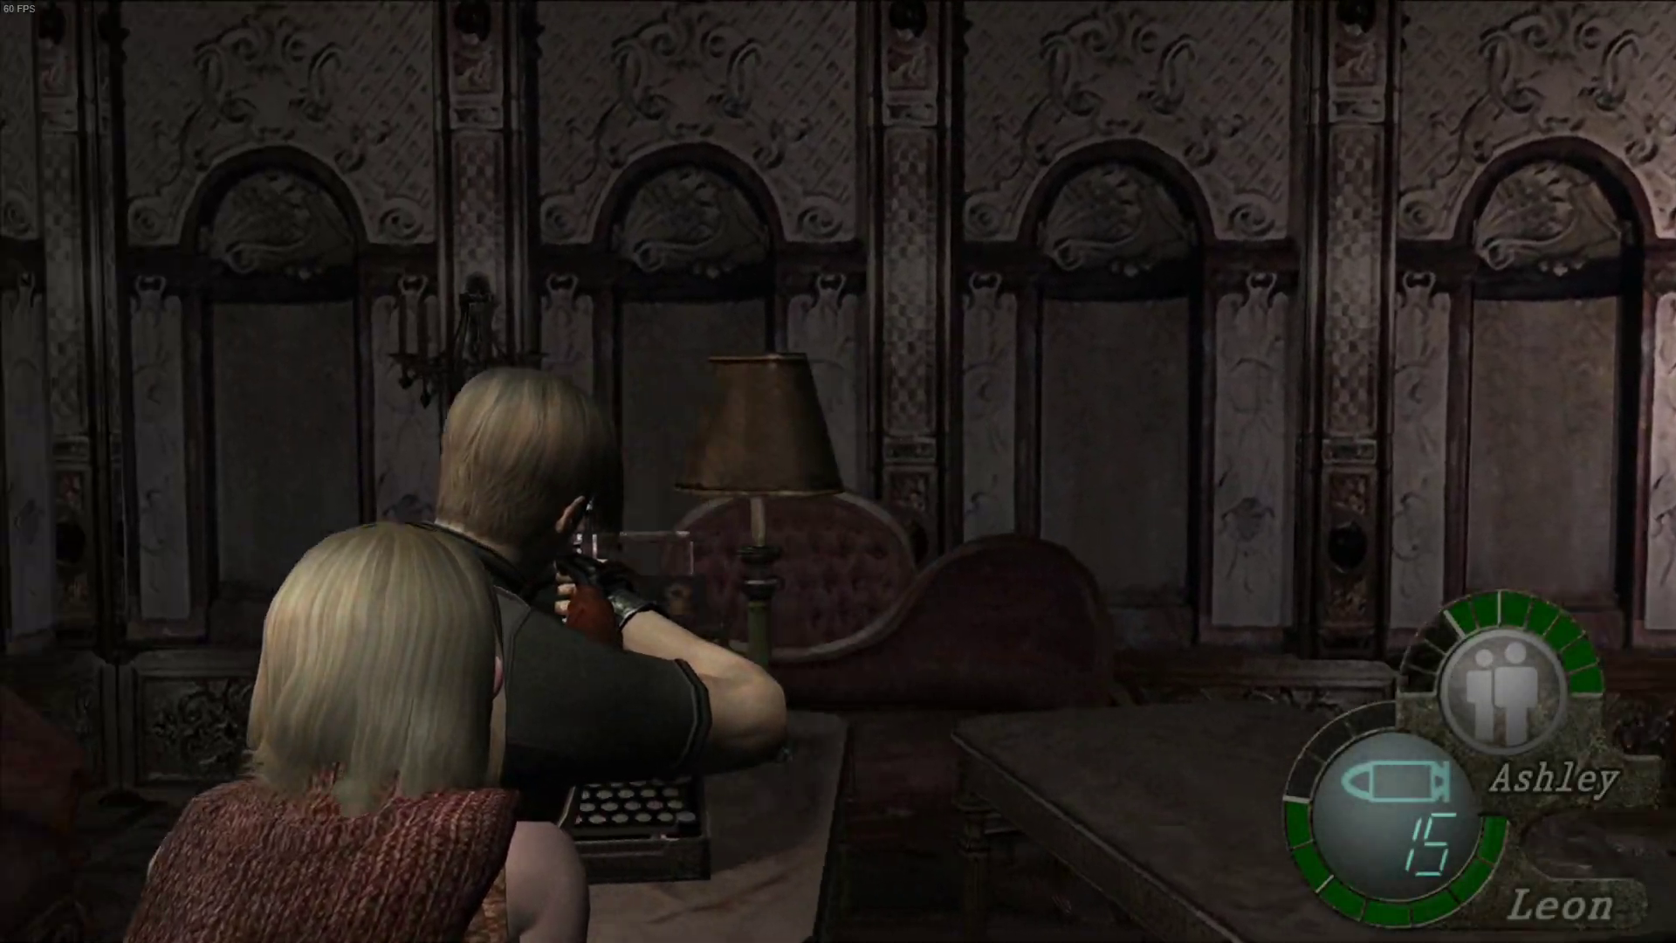
key("a")
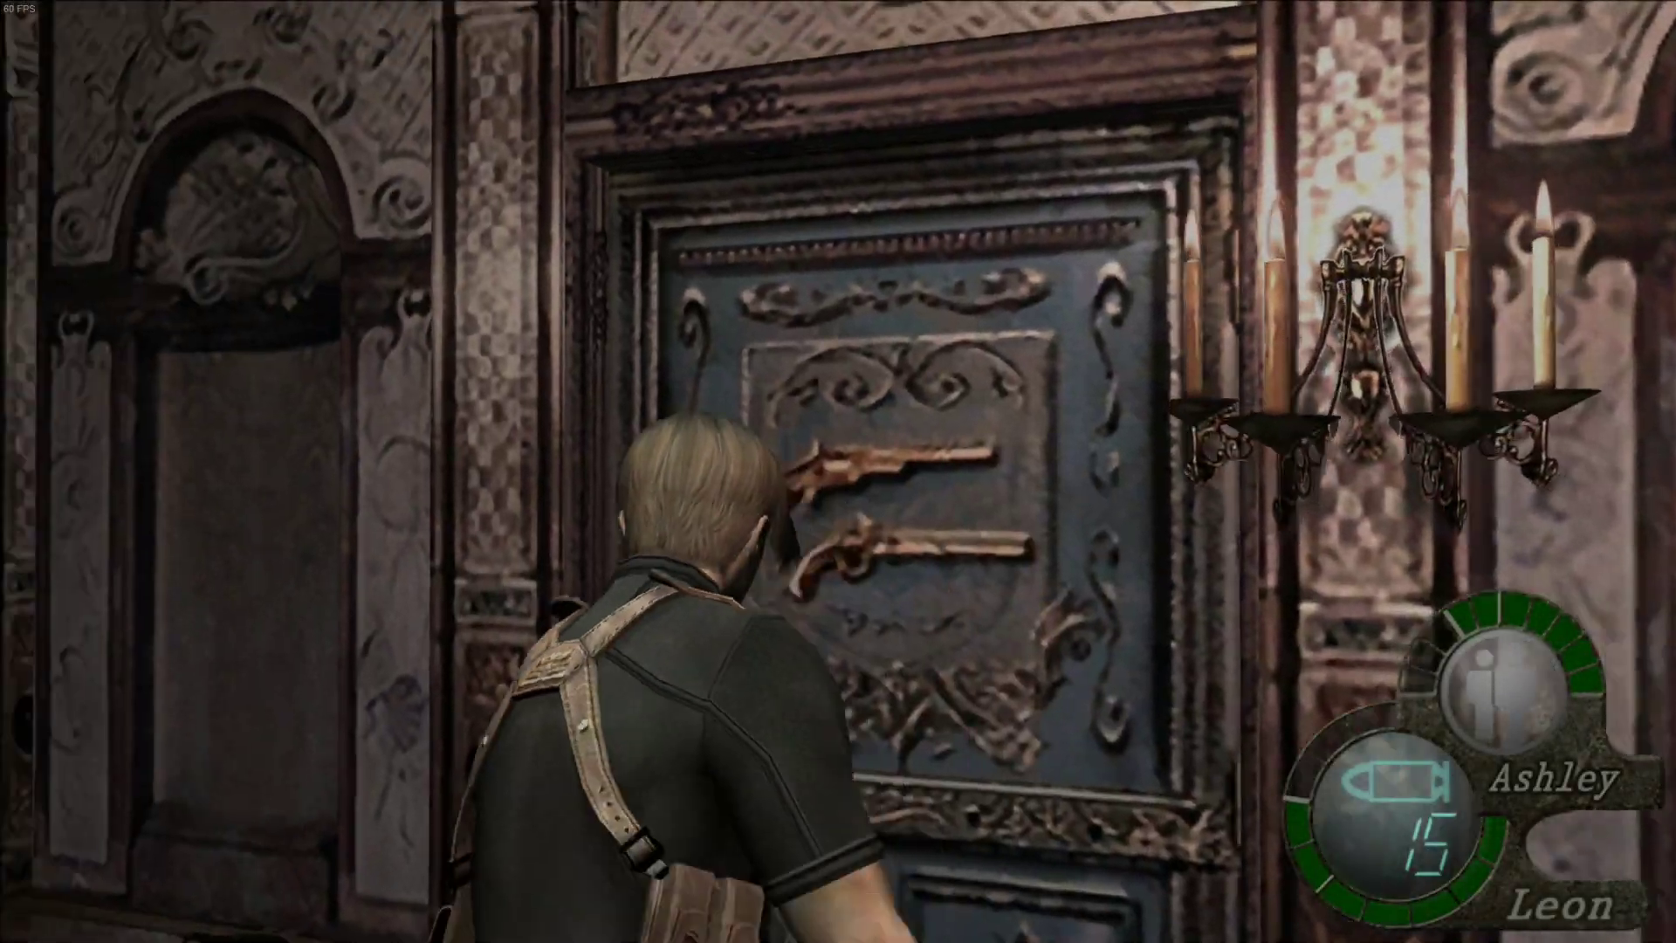
key("f")
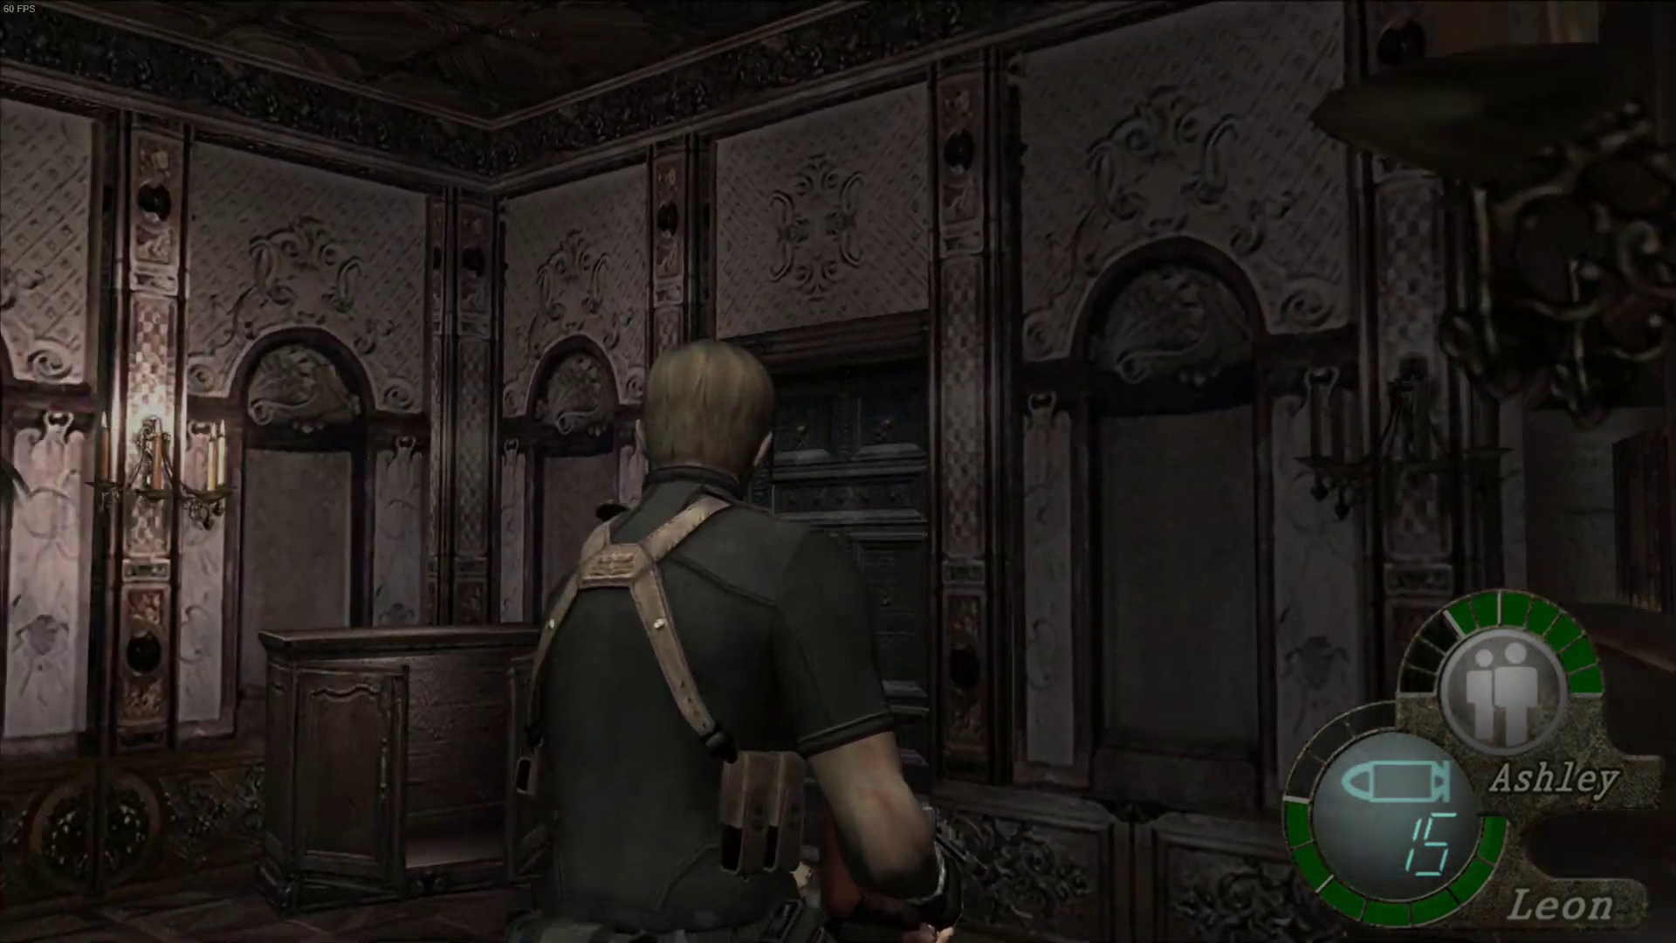
Step: Open and close the inventory, then confirm Retry or Load > Return to Main Menu
key("Tab")
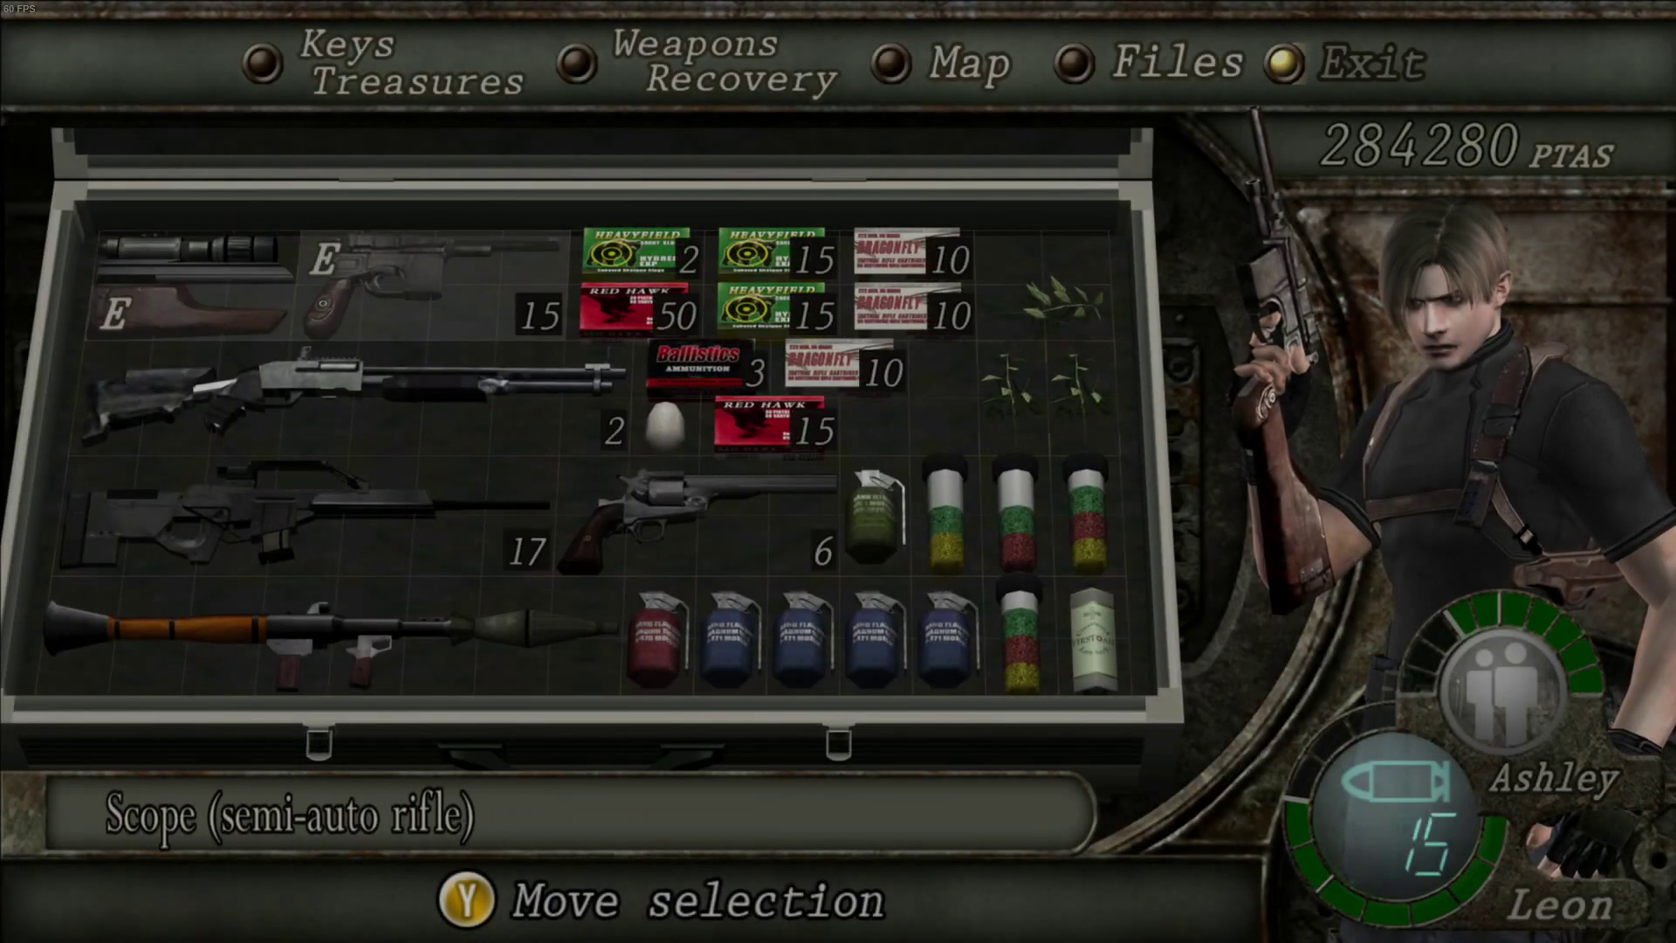
key("Tab")
key("Up")
key("Up")
key("Up")
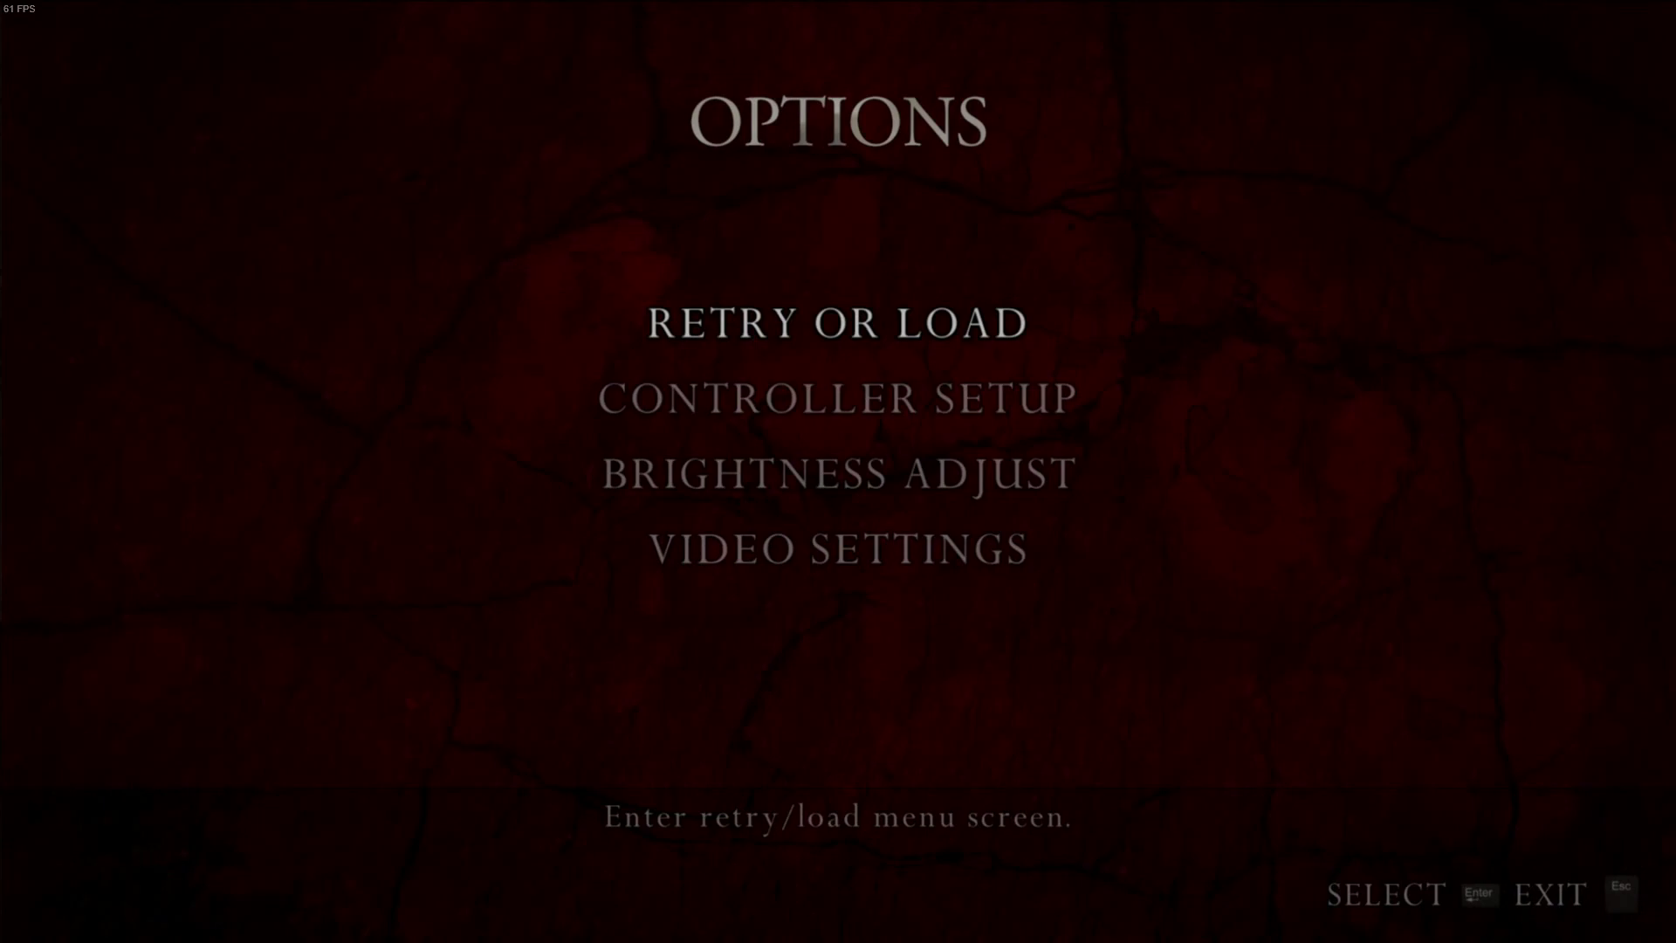
key("Return")
key("Down")
key("Down")
key("Return")
key("Left")
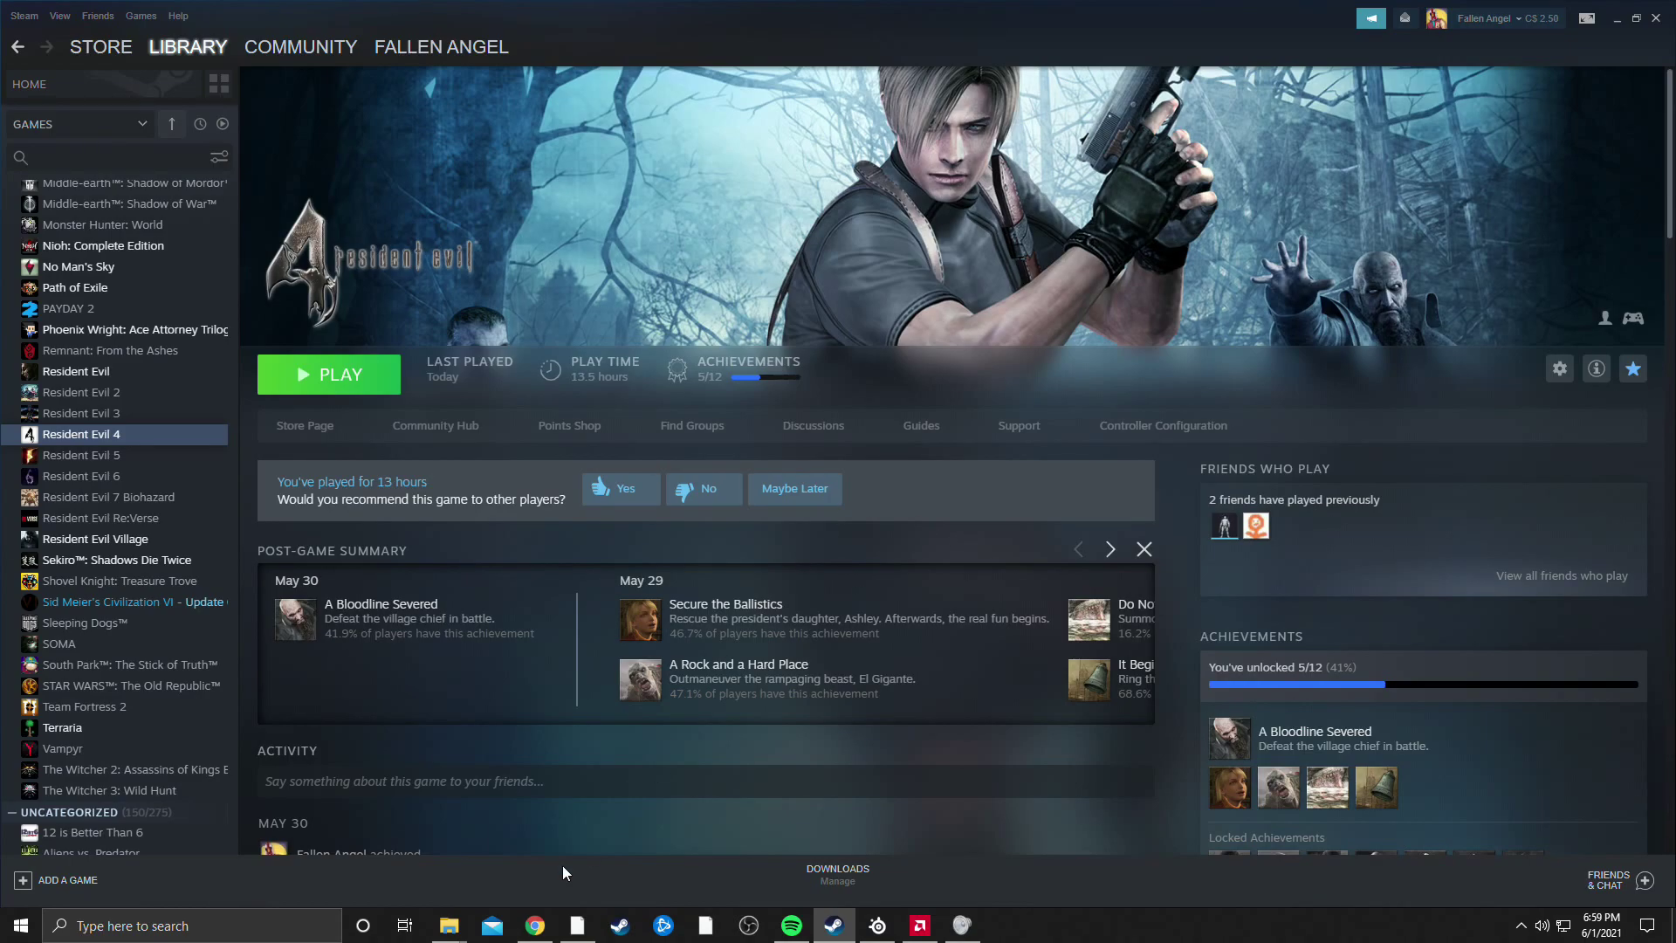
Step: Open the RE4 config in Notepad and change fullscreen from 1 to 0
mouse_move(449, 925)
left_click(609, 831)
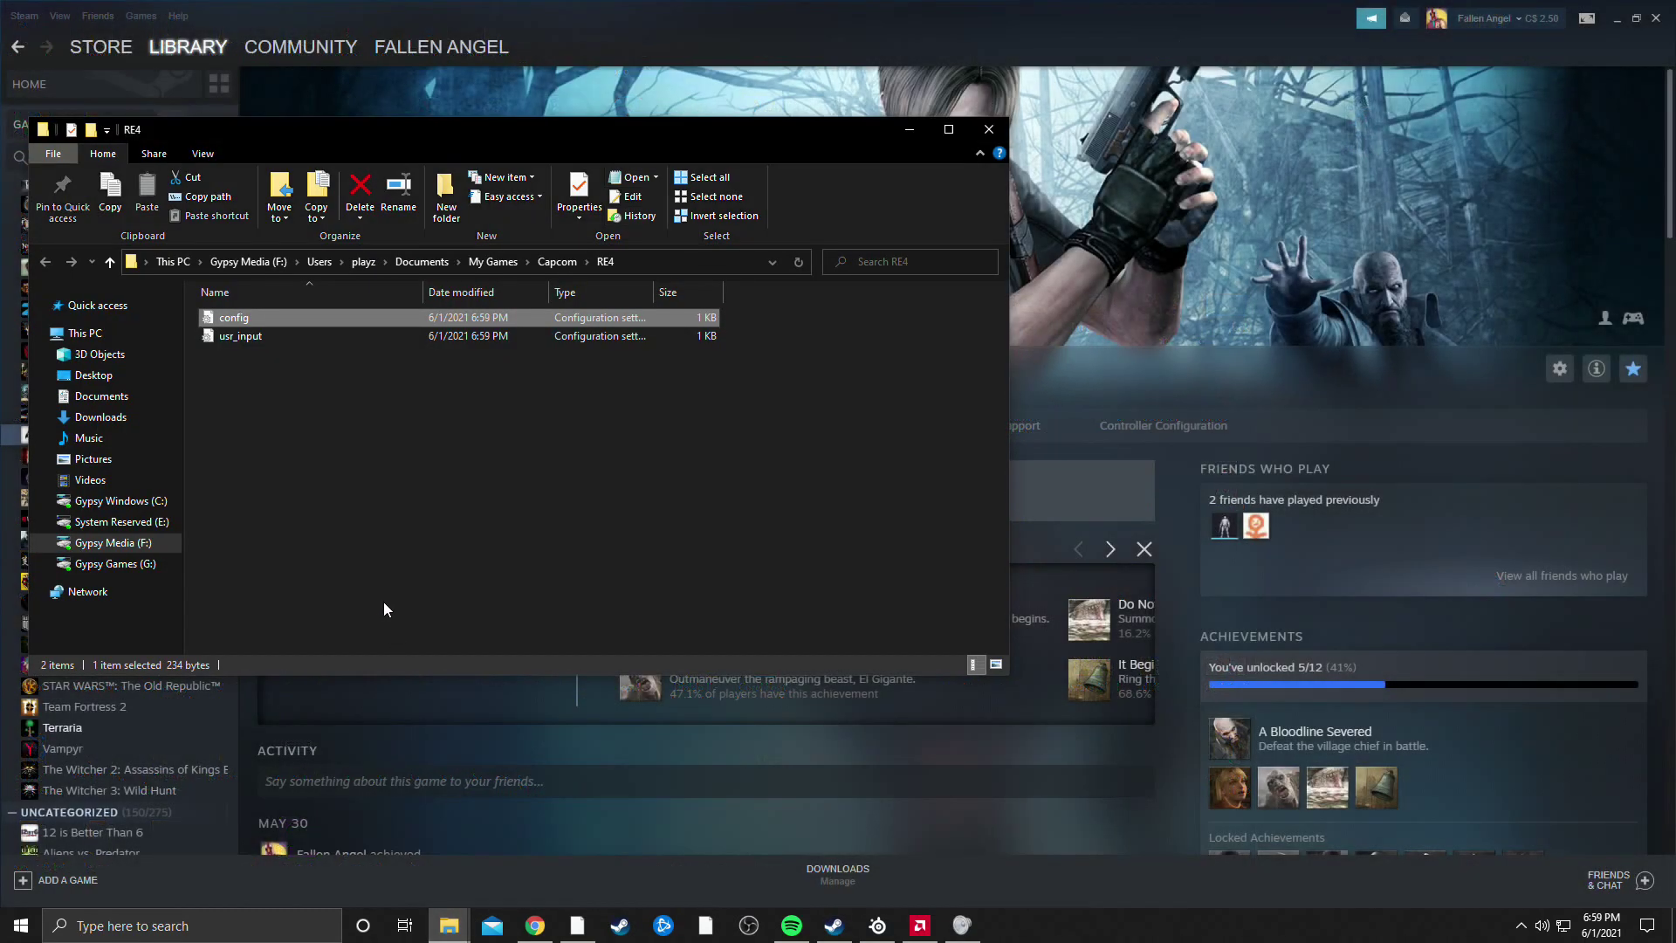
double_click(235, 318)
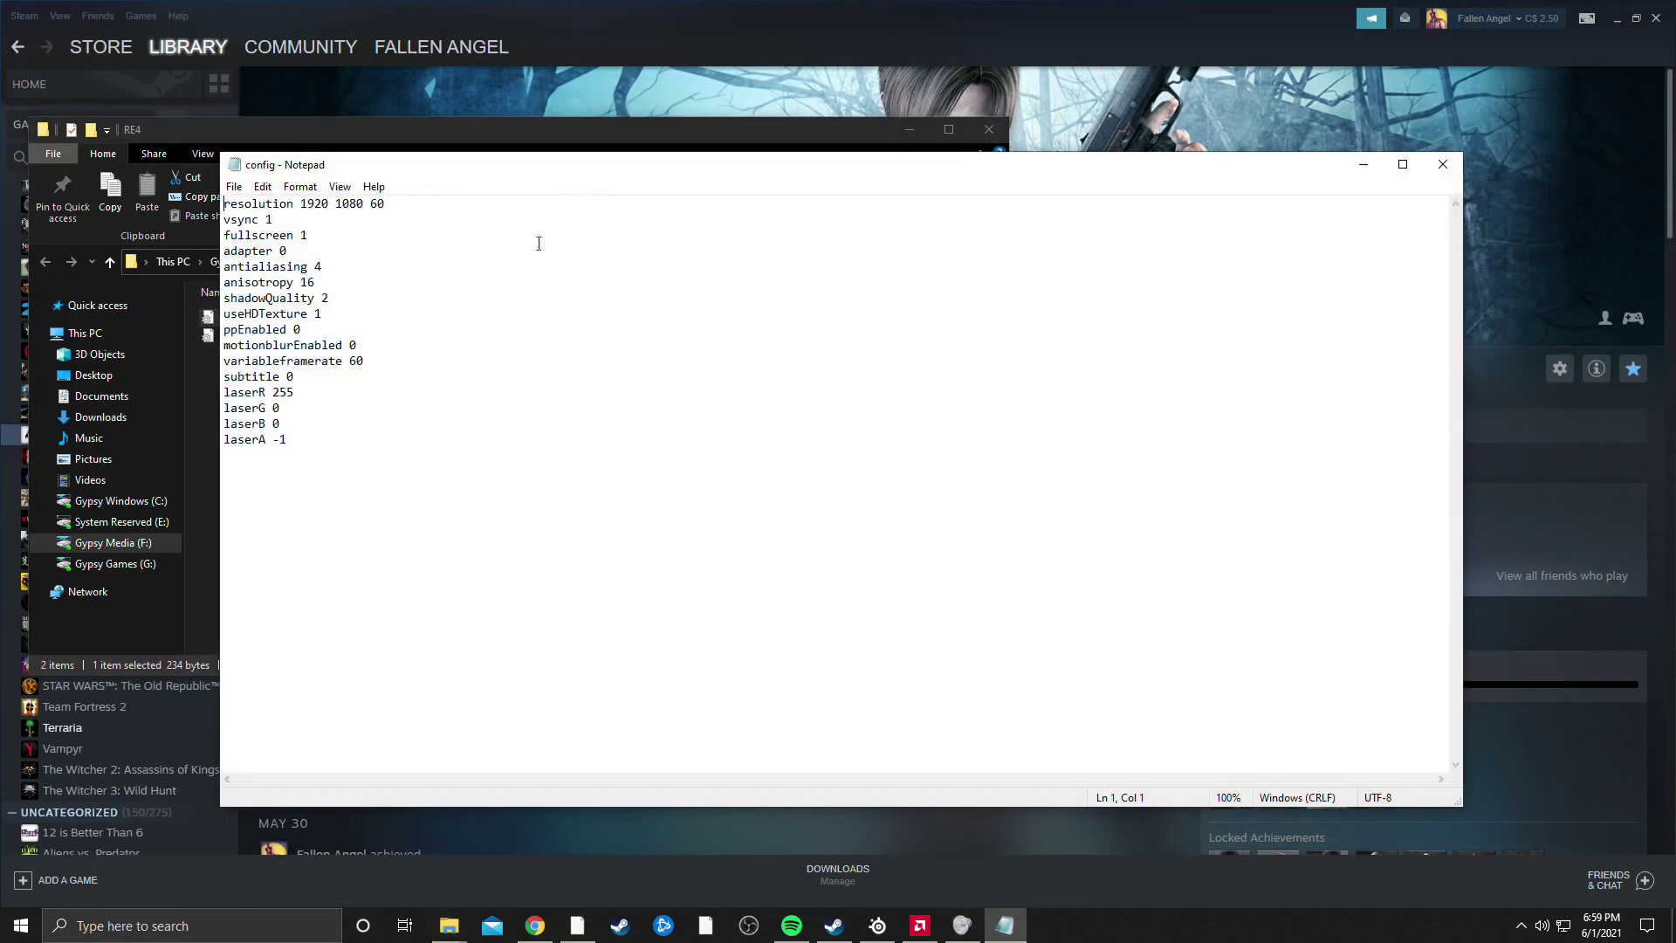
double_click(304, 234)
type("0")
Step: Save the config, close Notepad, and minimize the RE4 folder window
left_click(234, 186)
left_click(261, 264)
left_click(1443, 165)
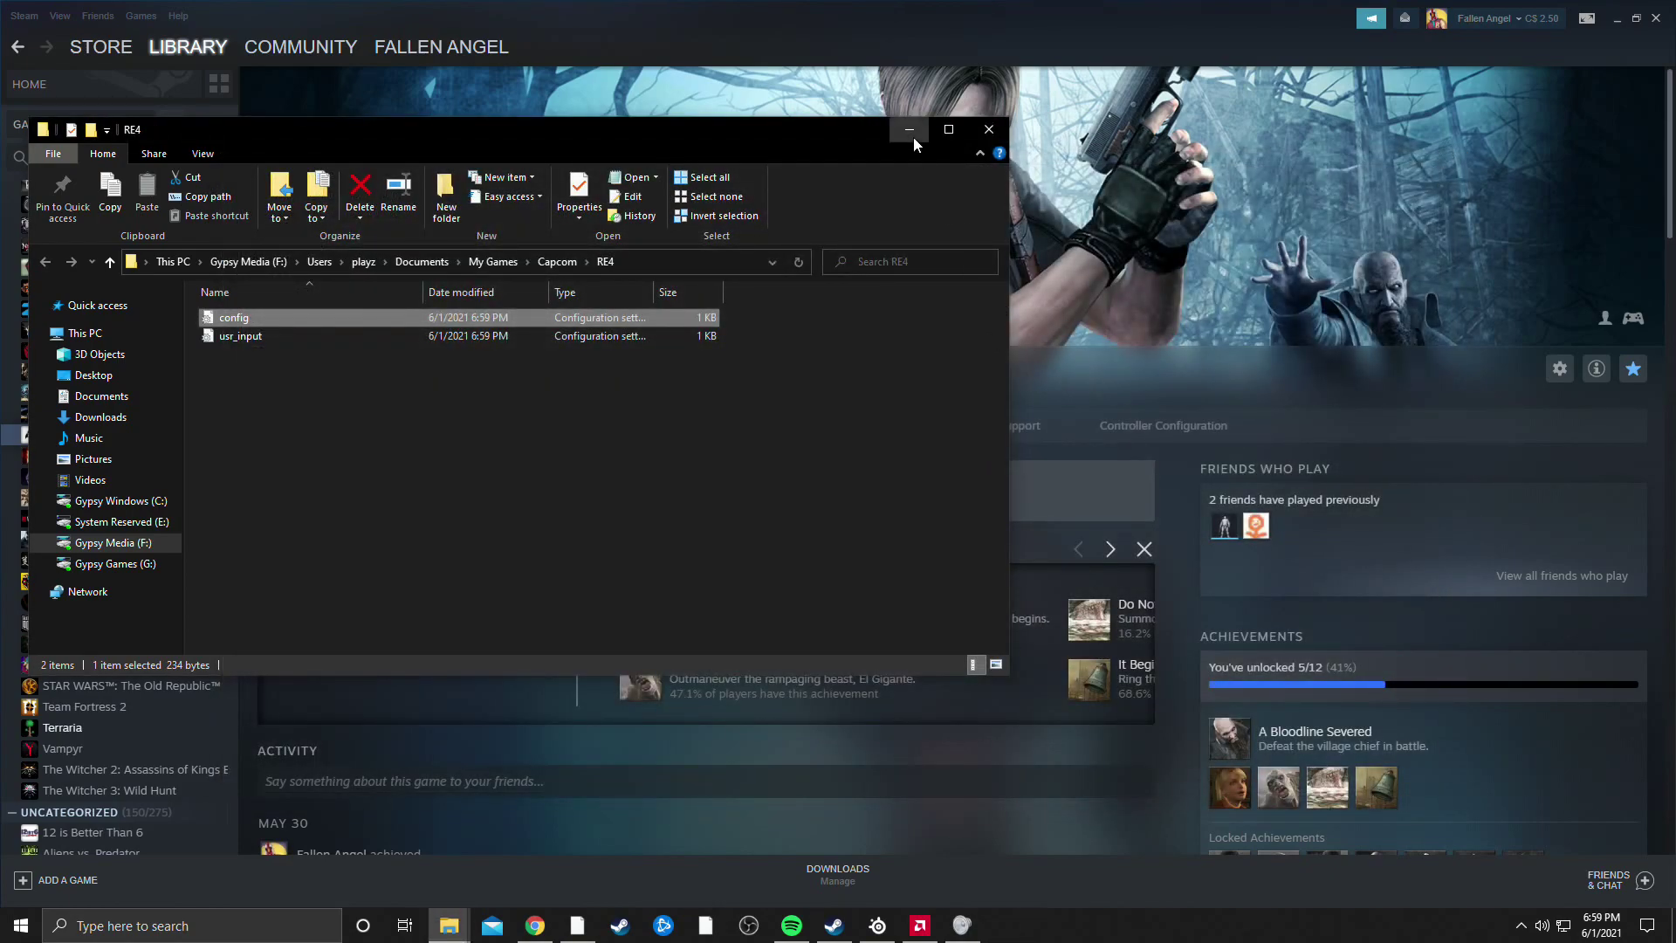
left_click(909, 130)
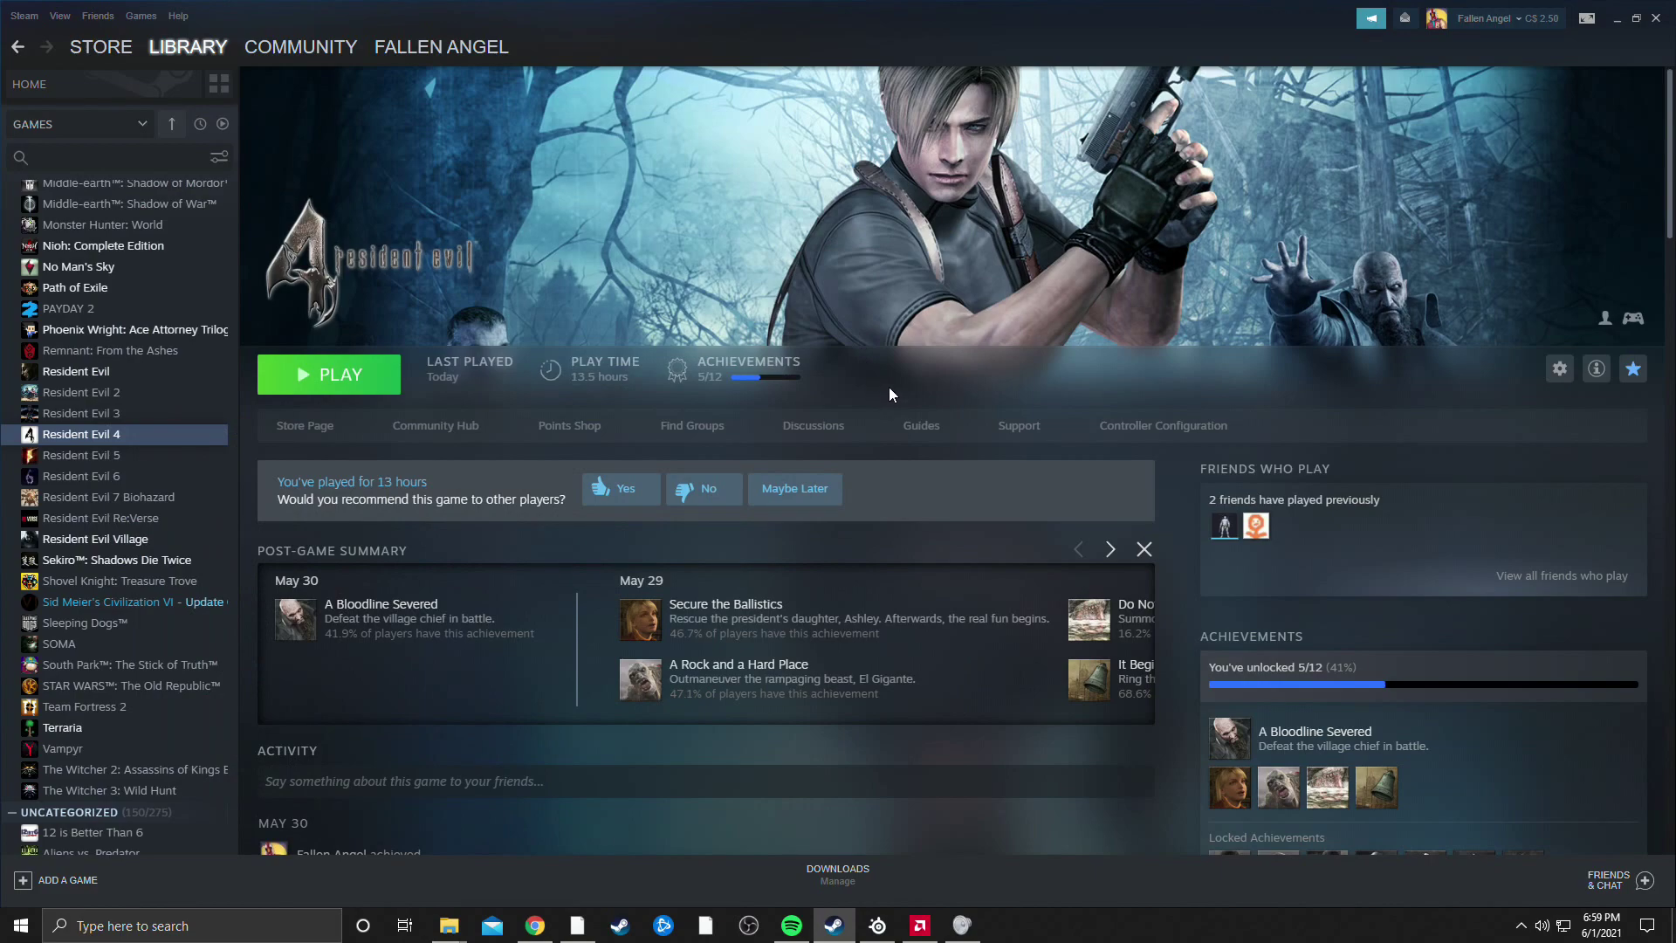